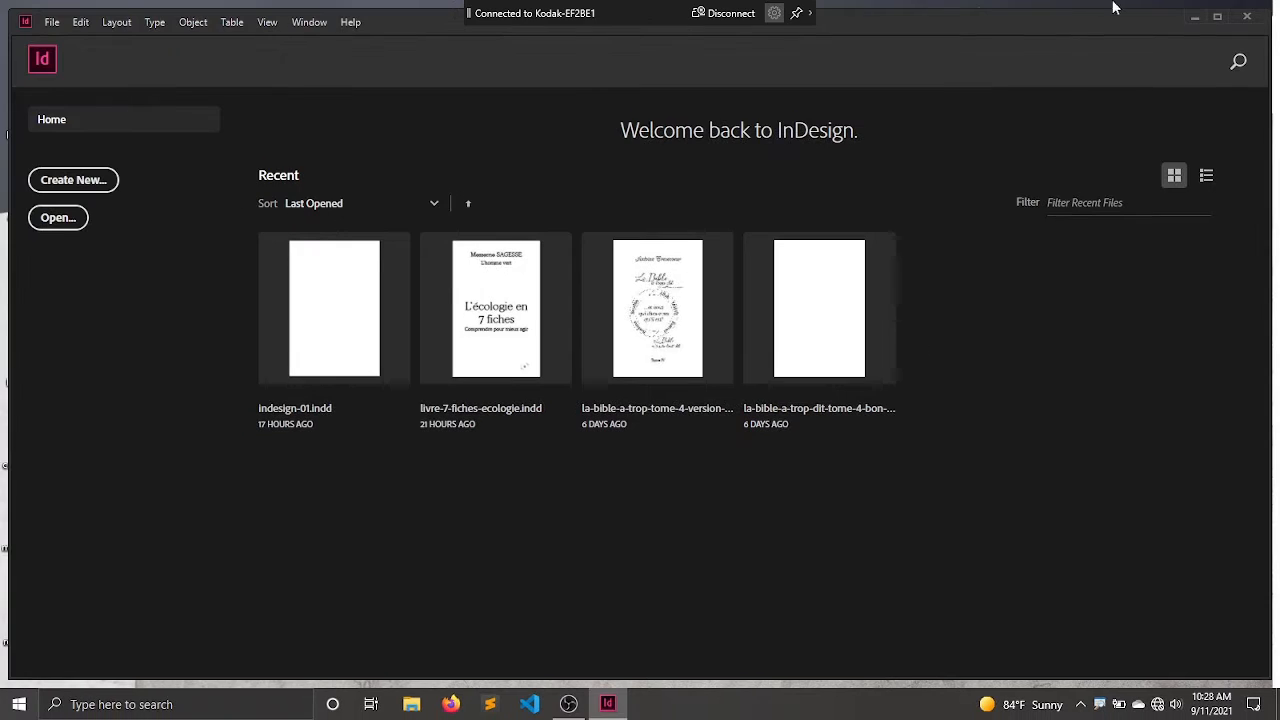
Step: Restart Adobe InDesign 2020 with its preferences reset, agreeing to delete the preference files
click(1245, 20)
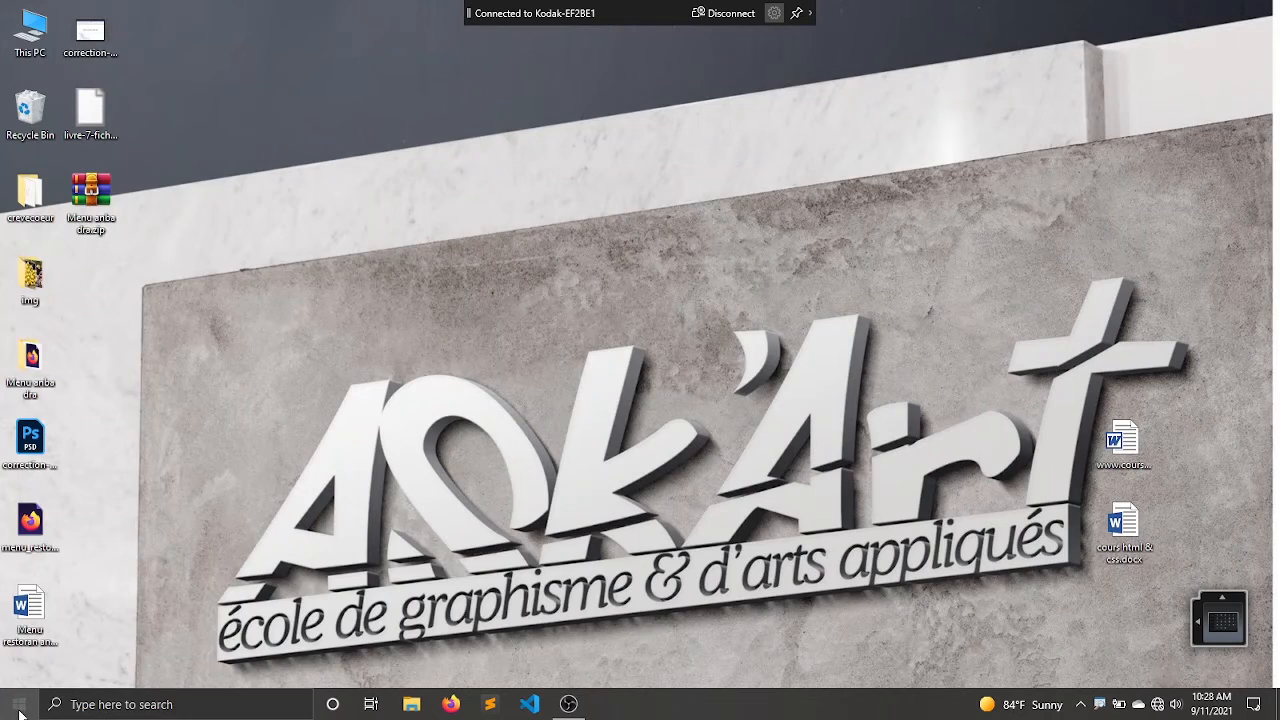
click(19, 704)
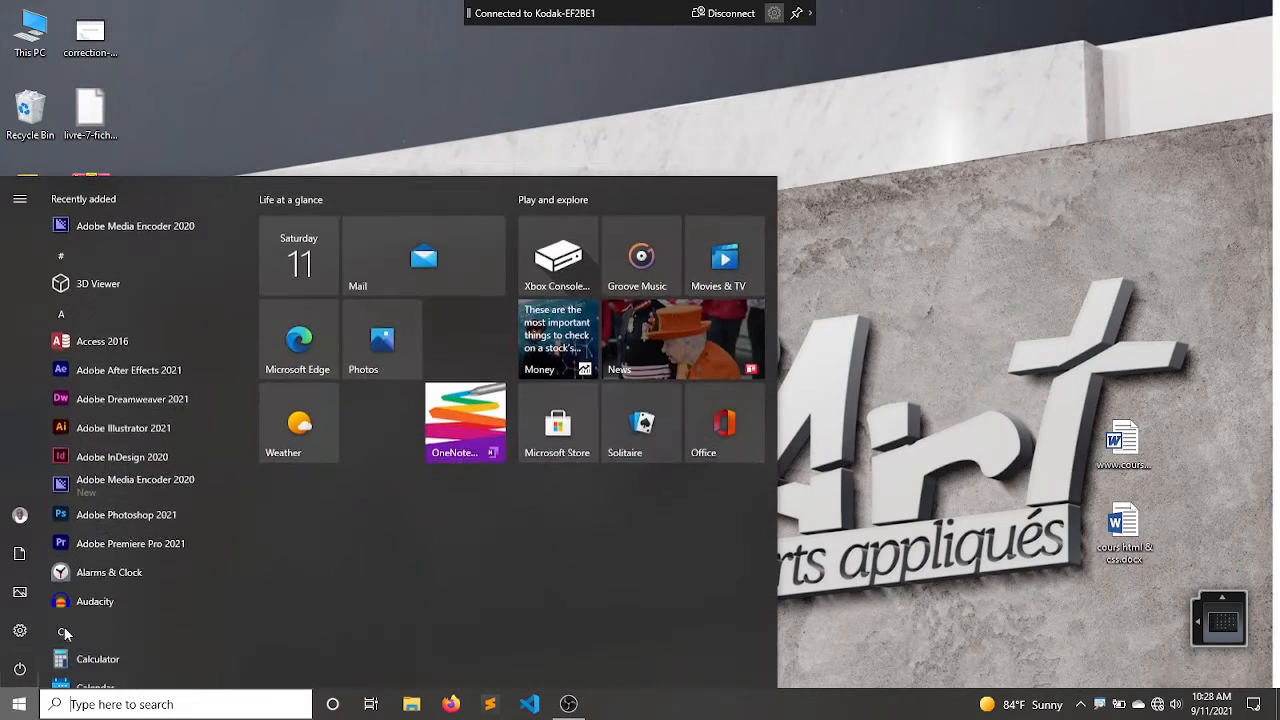
click(152, 458)
key(ctrl+alt+shift)
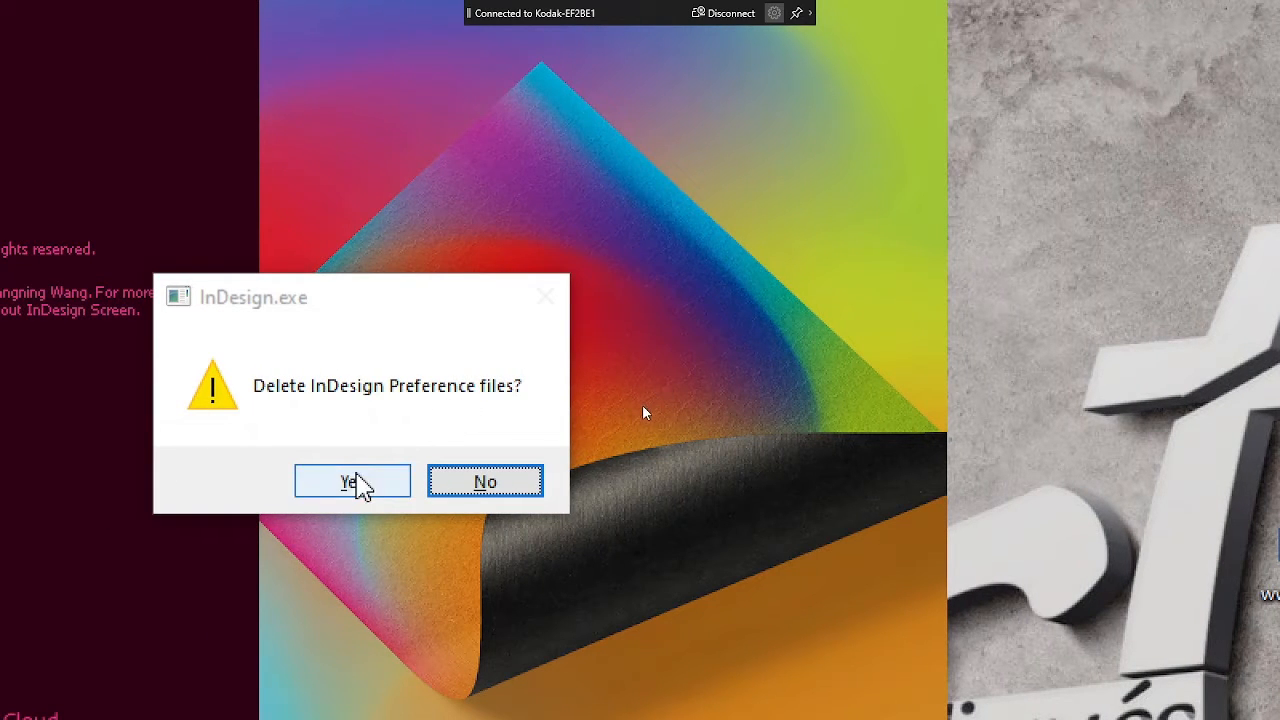
click(355, 487)
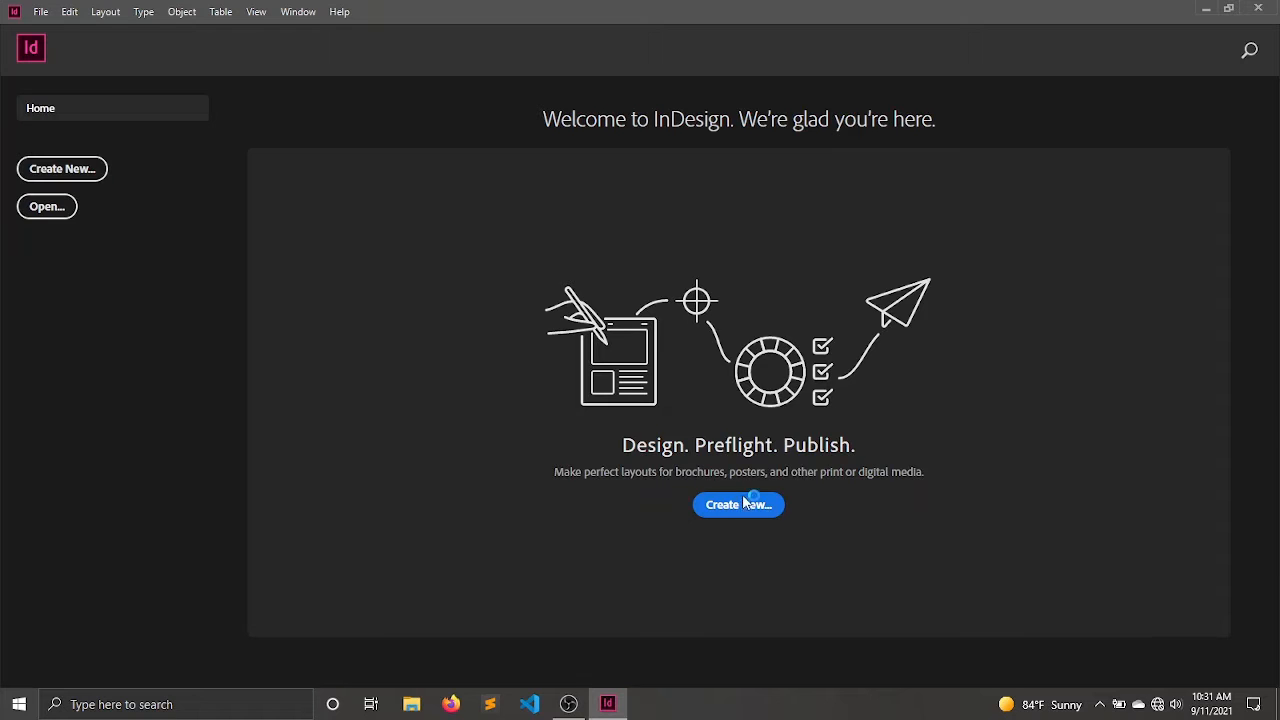
Step: Open the new document setup and look through the Print, Web and Mobile presets
key(ctrl+n)
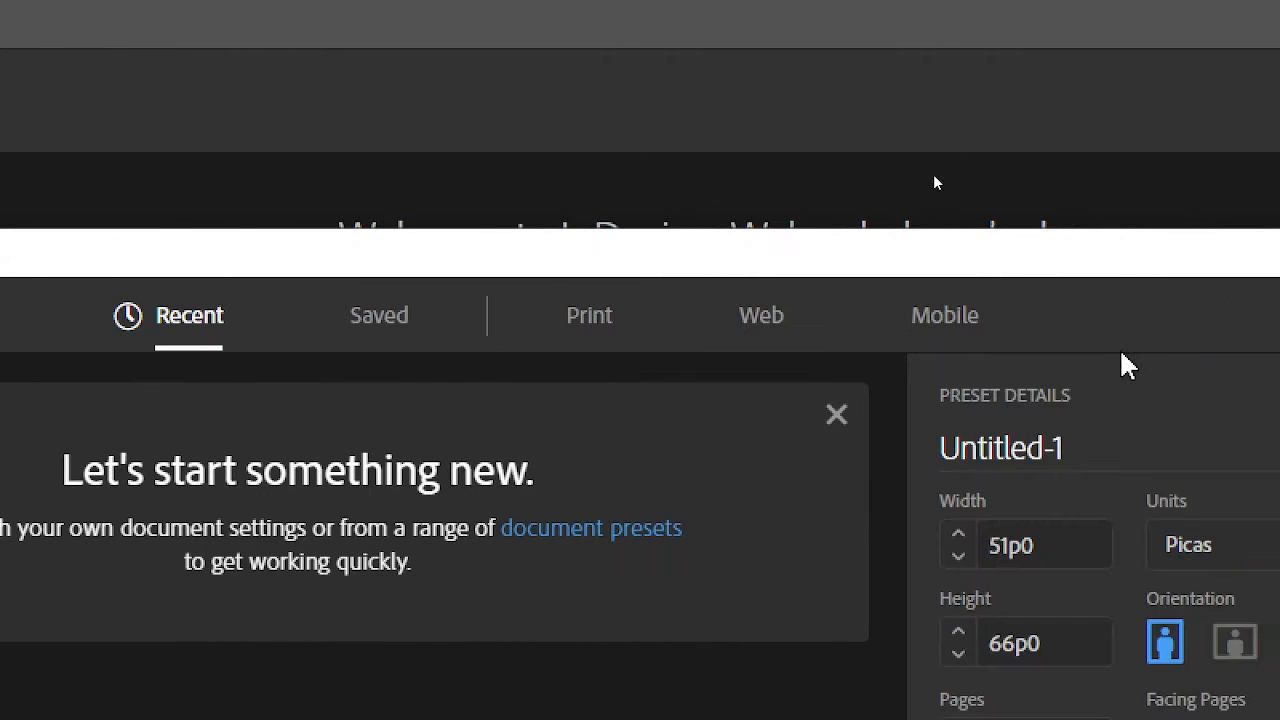
click(596, 322)
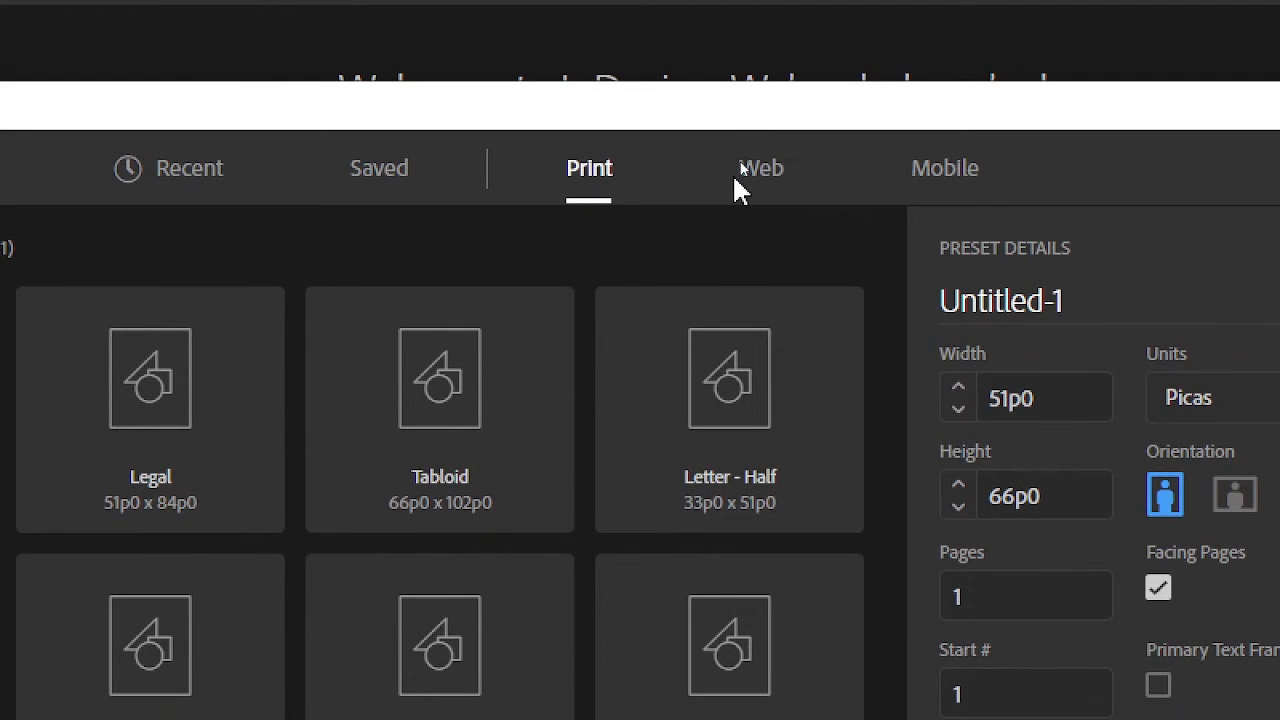
click(752, 180)
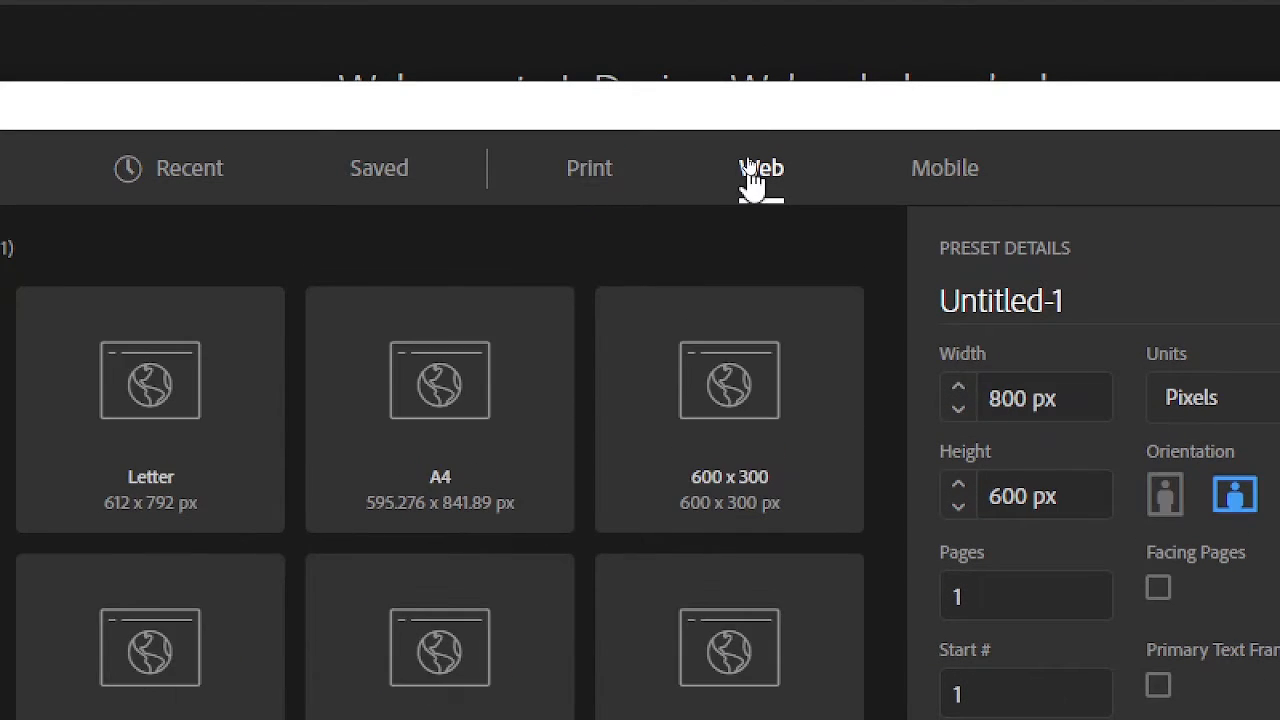
scroll(550, 560, down, 3)
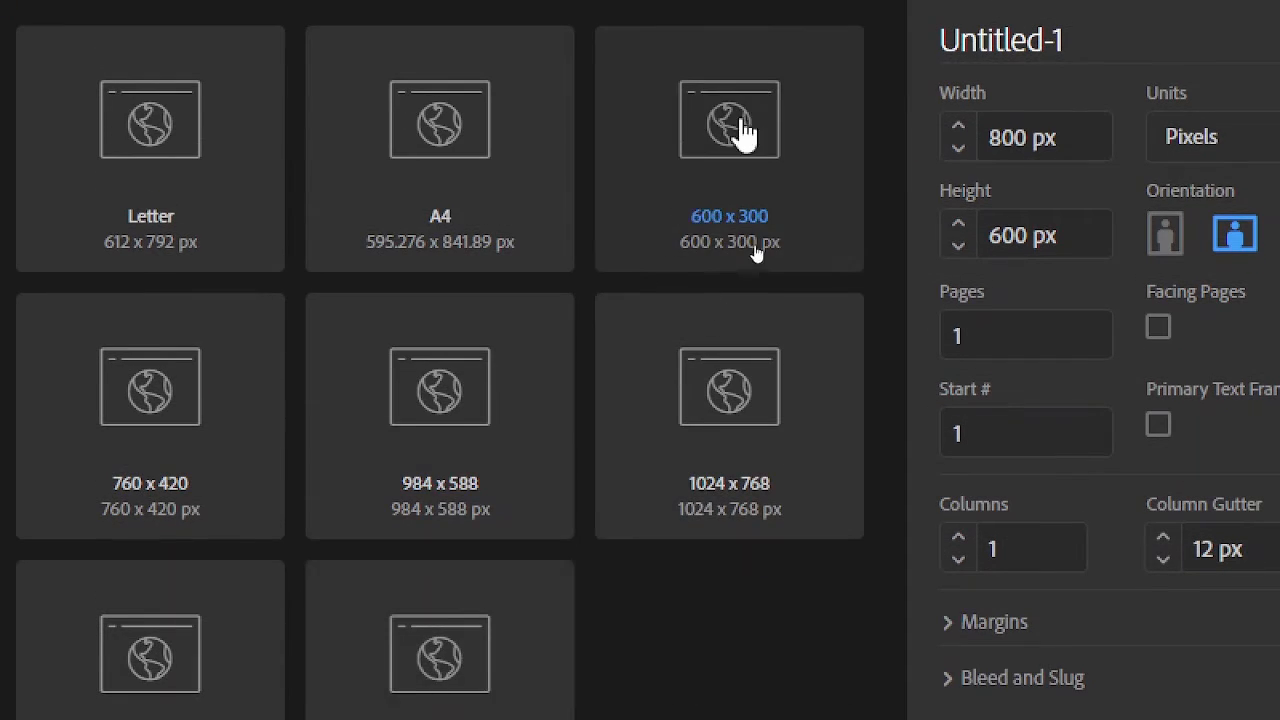
scroll(745, 130, up, 4)
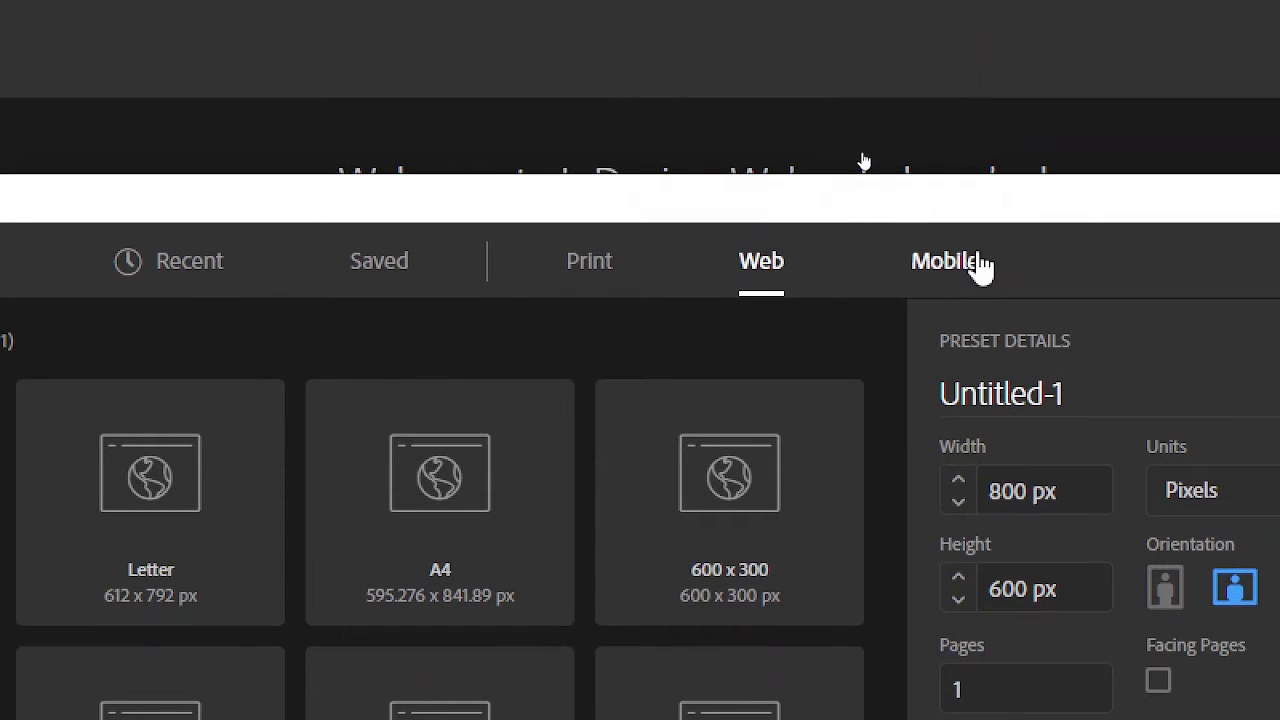
click(975, 264)
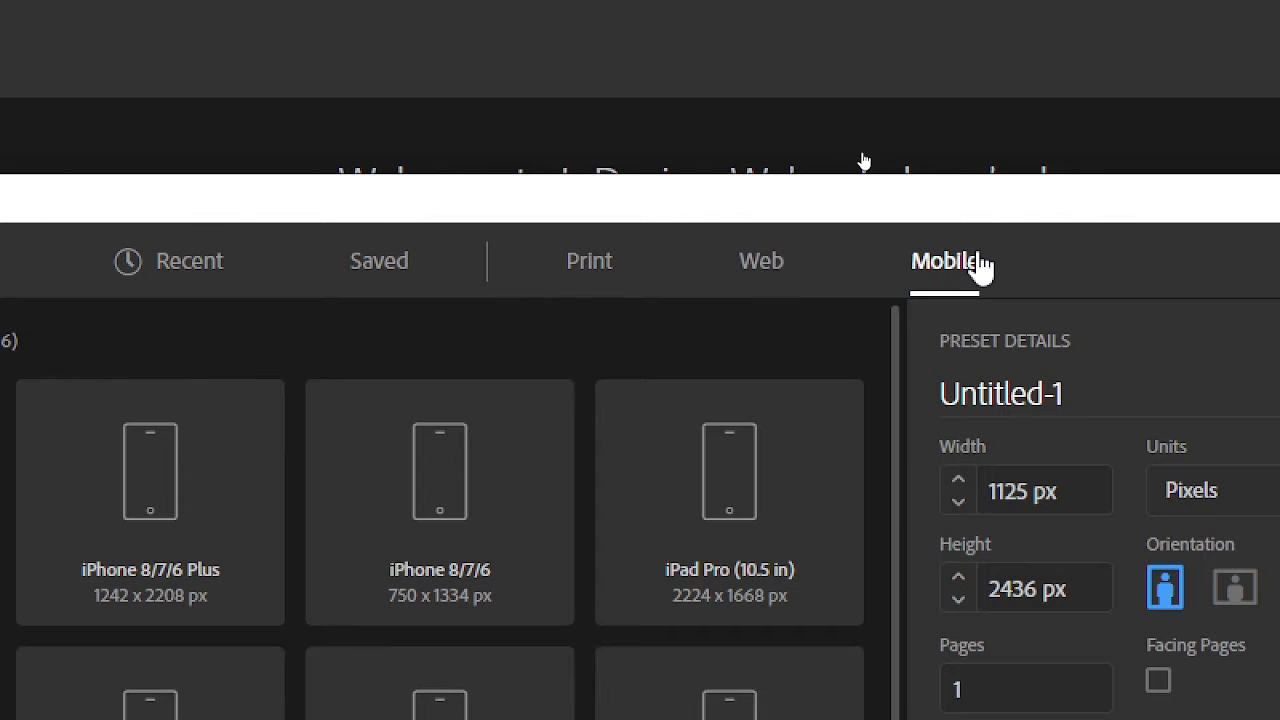
scroll(600, 645, down, 4)
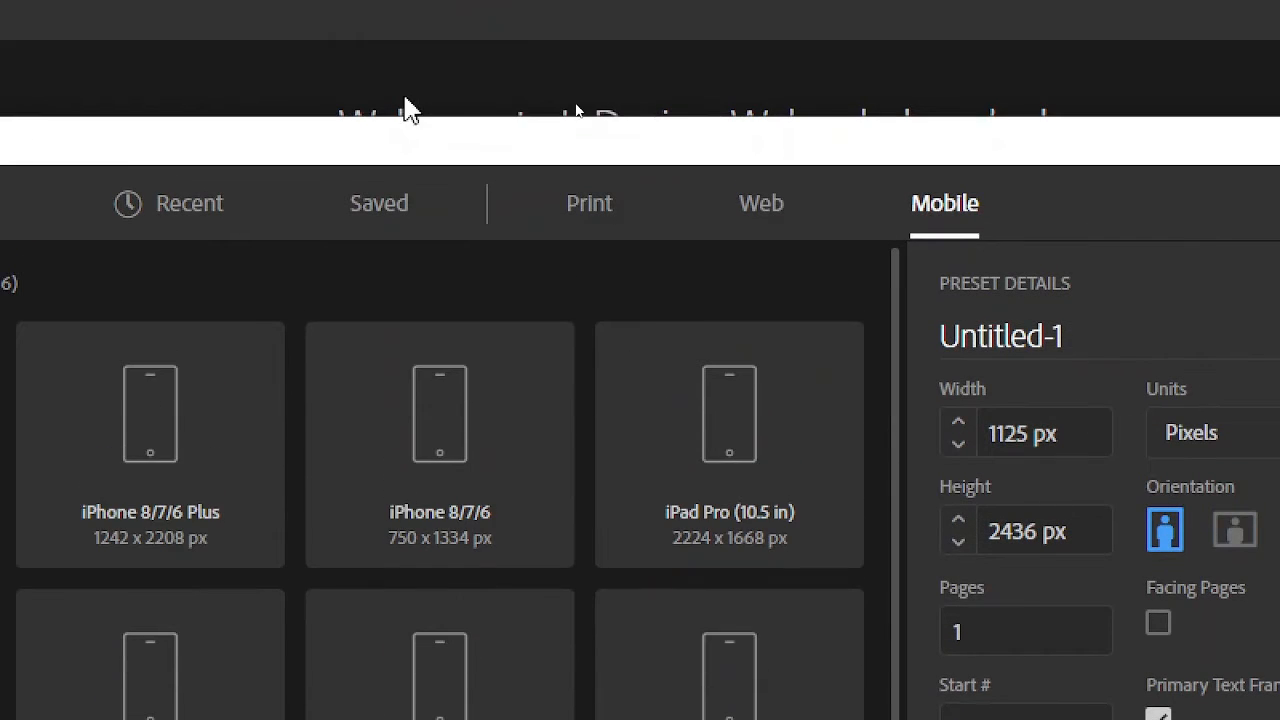
Step: Return to the Print presets and set the document units to inches
click(590, 205)
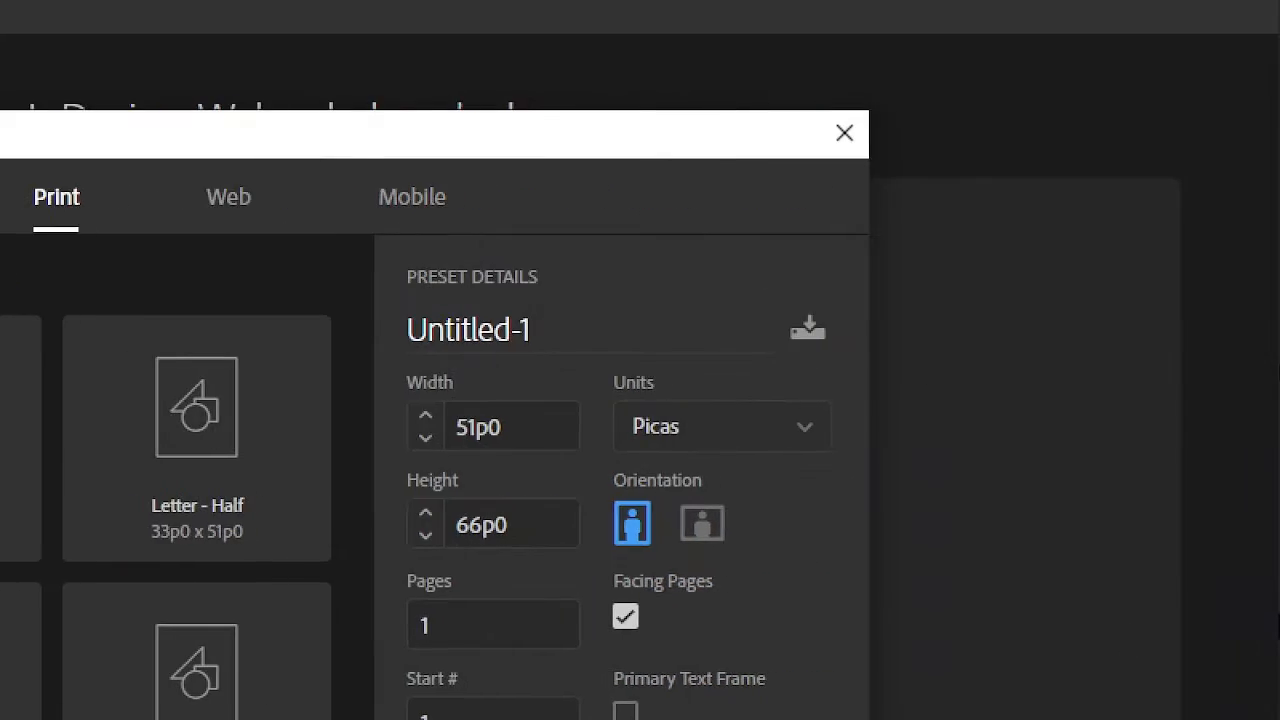
click(760, 438)
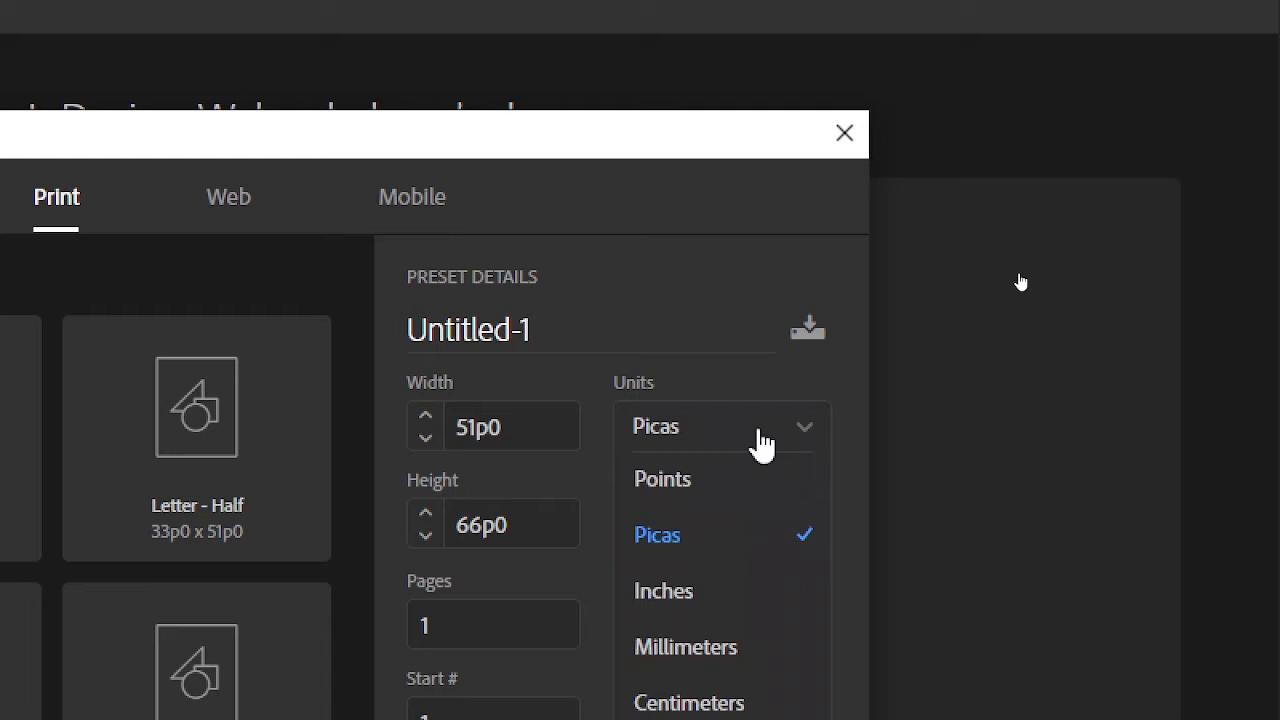
click(703, 598)
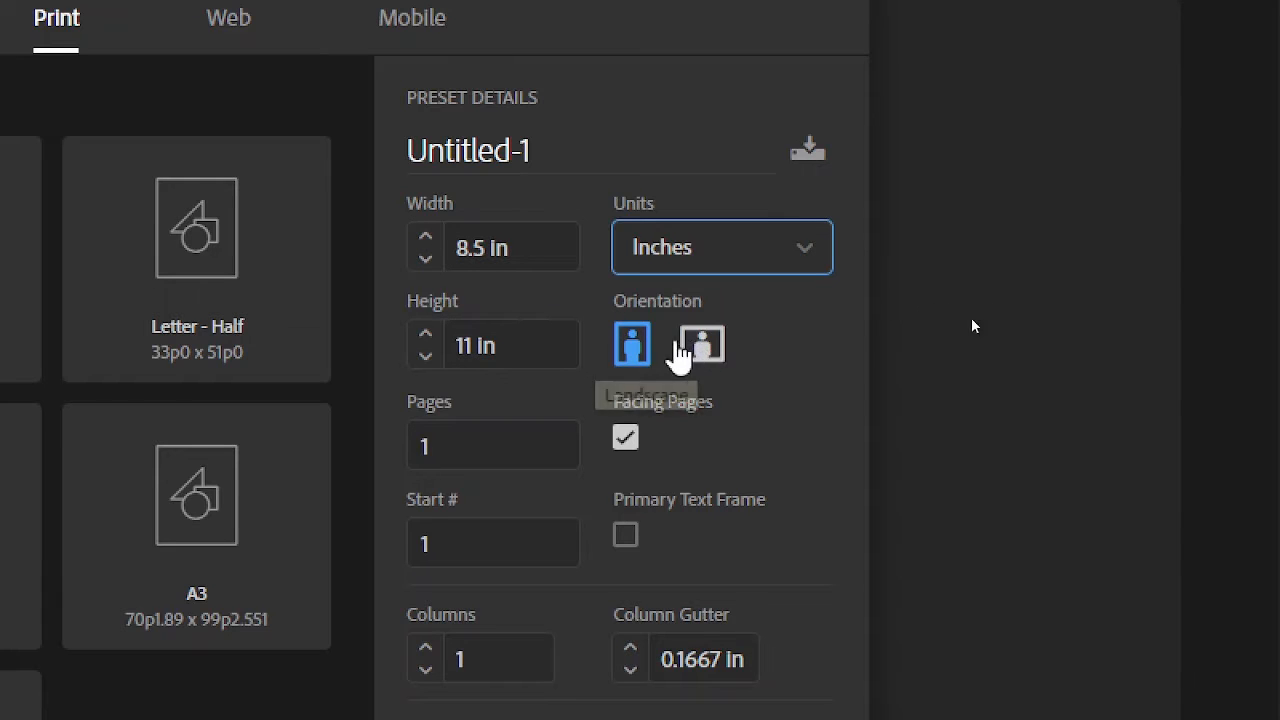
Step: Compare the portrait and landscape orientations for the Letter page, and leave it set to landscape
click(700, 347)
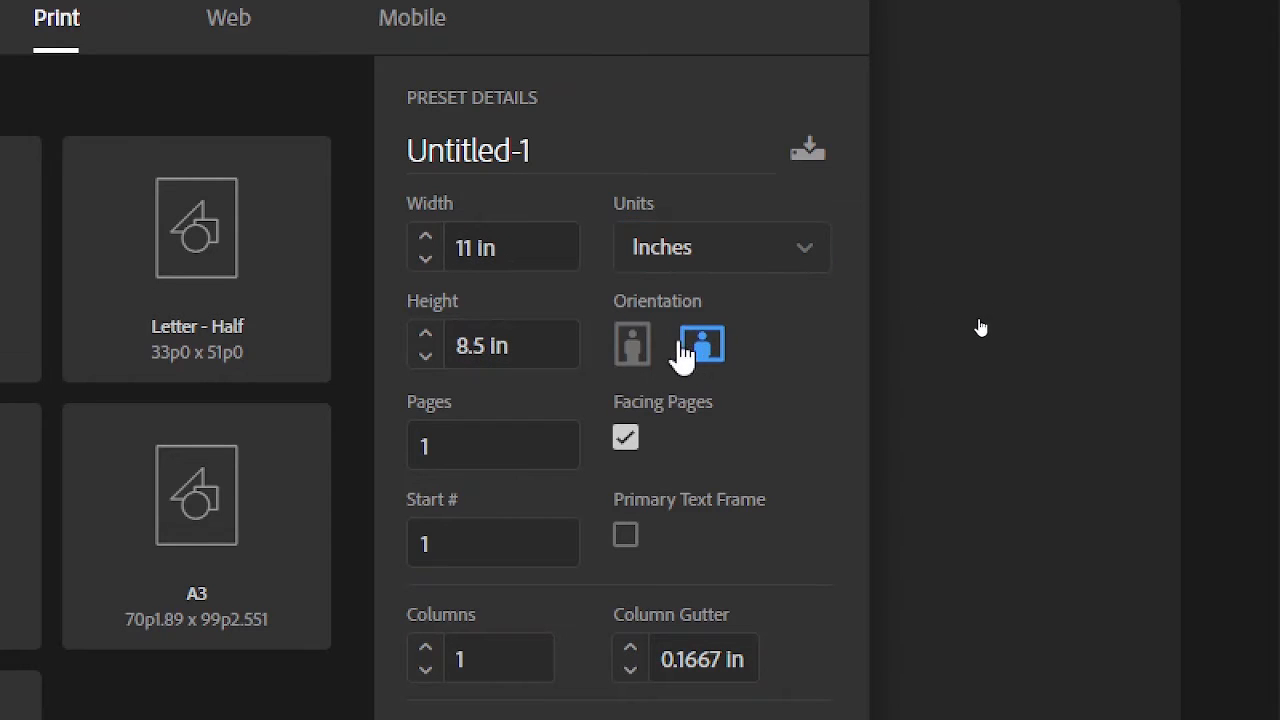
click(628, 352)
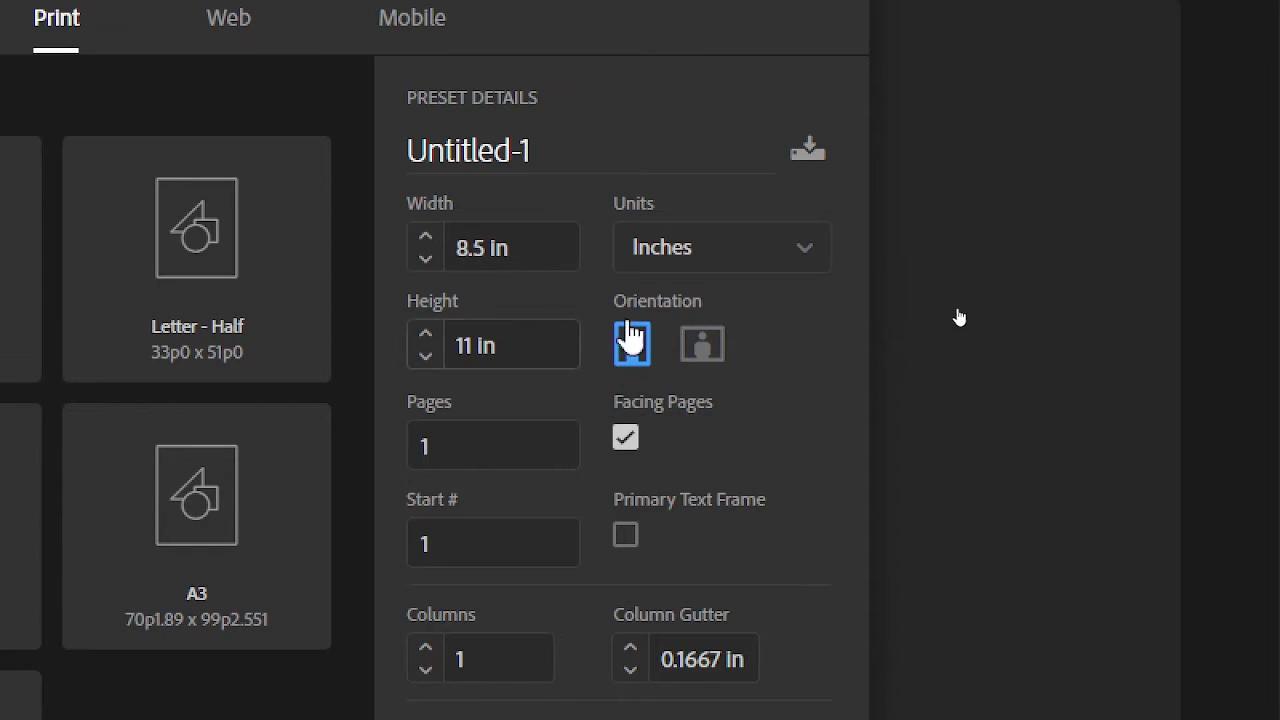
click(690, 340)
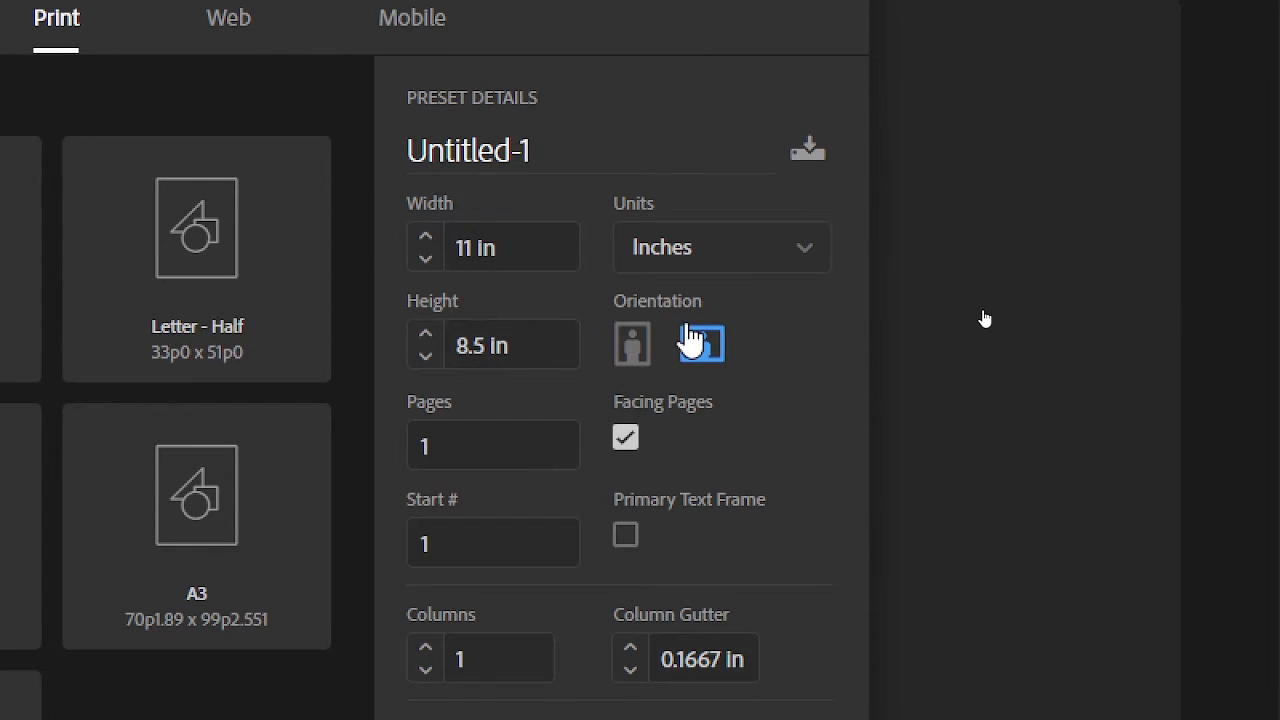
Step: Expand the Margins and the Bleed and Slug settings of the new document to review them
scroll(600, 480, down, 1)
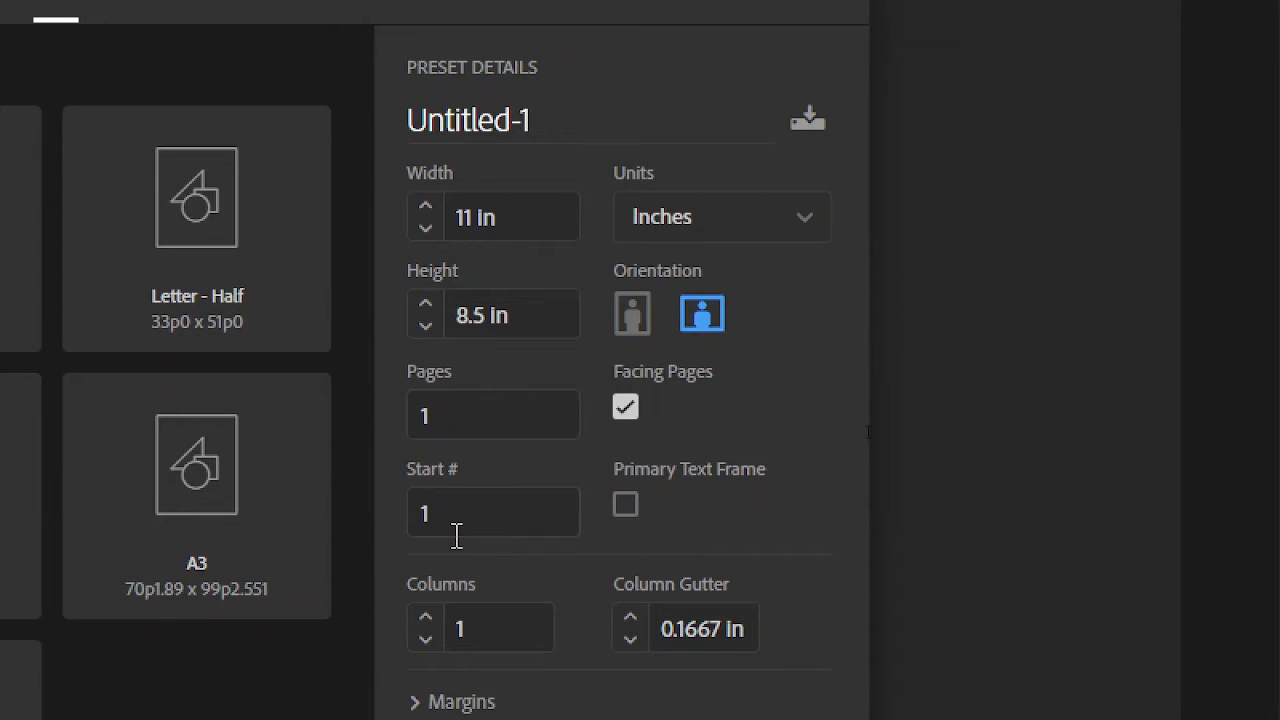
scroll(437, 640, down, 3)
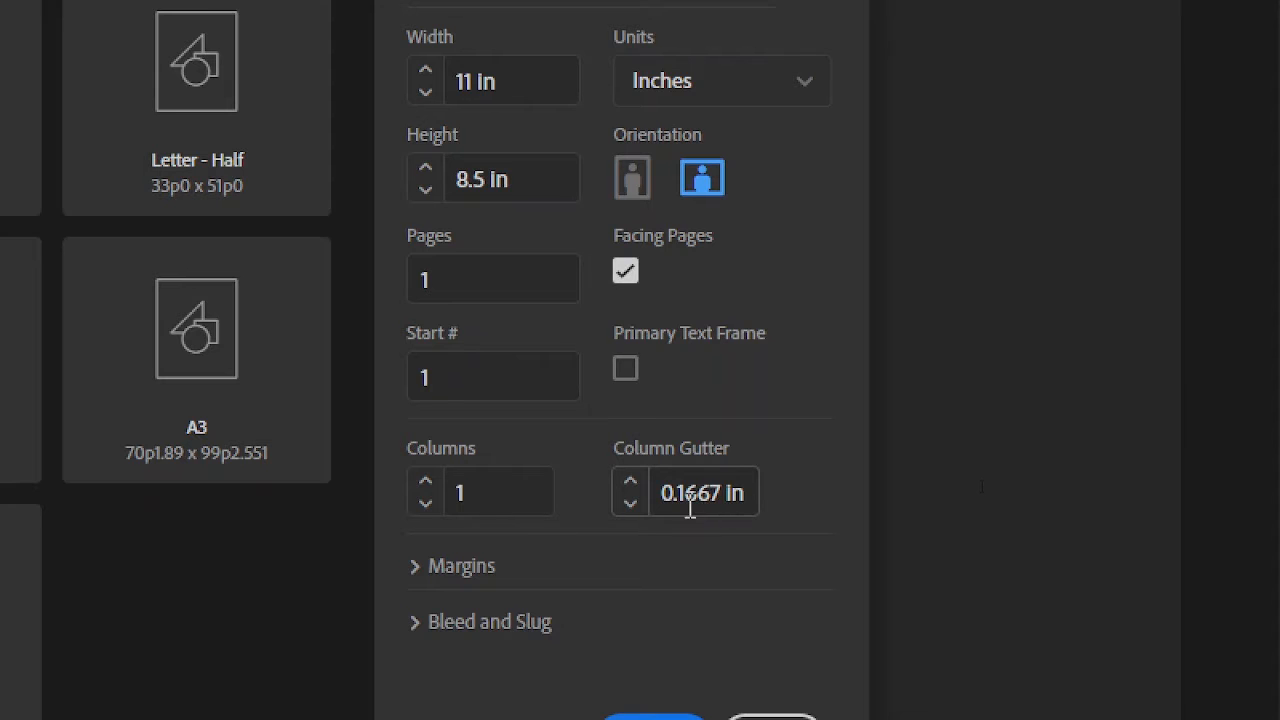
click(413, 568)
scroll(430, 630, down, 2)
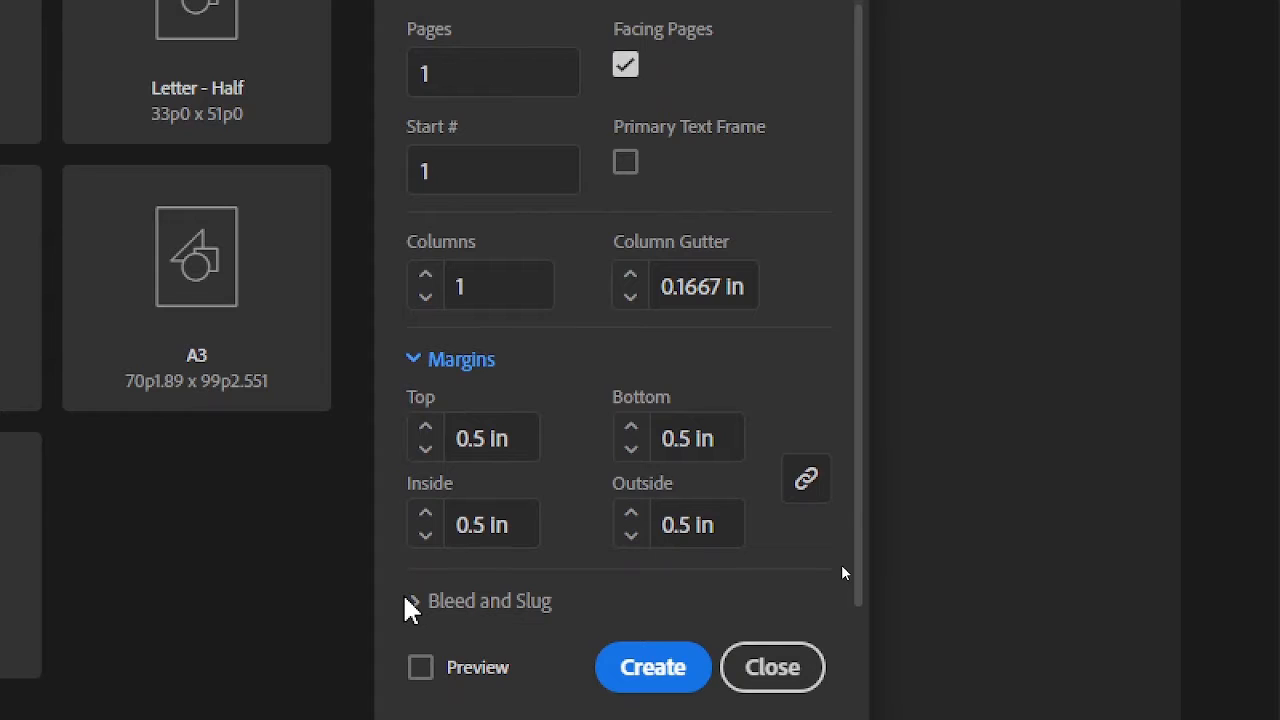
click(413, 602)
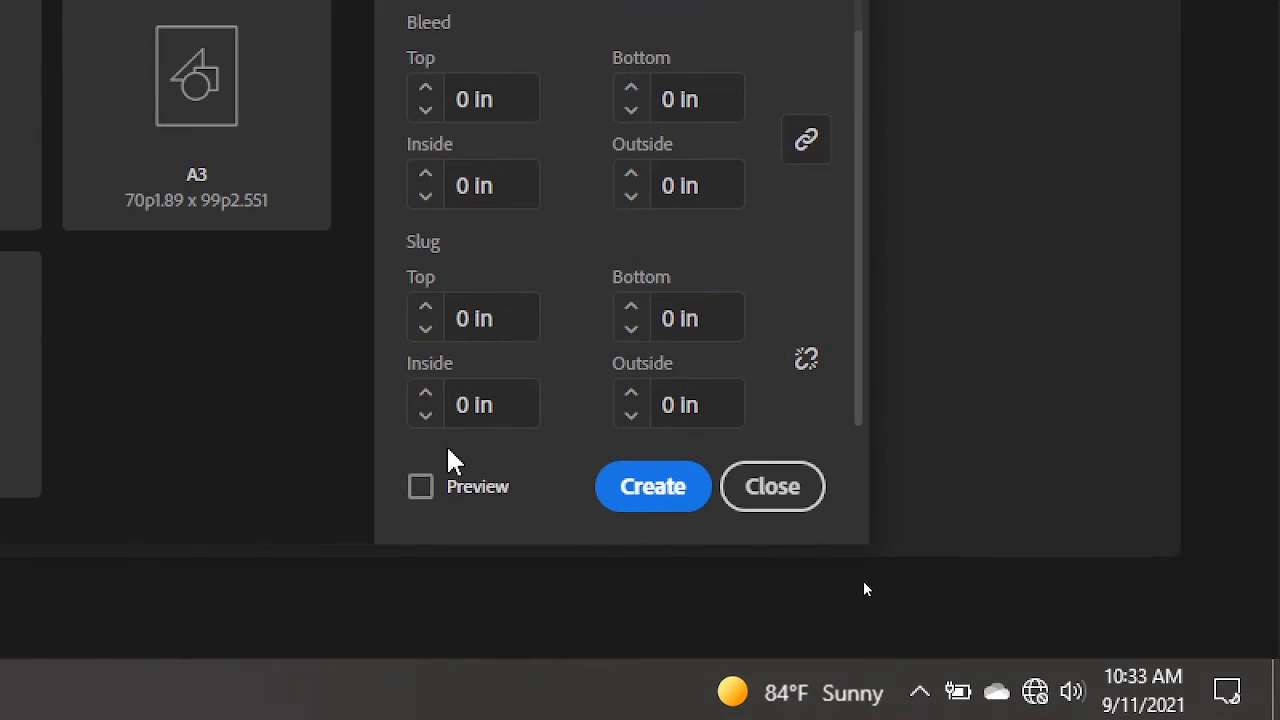
Step: Turn on the preview to check the page behind the dialog, and create the document
click(422, 500)
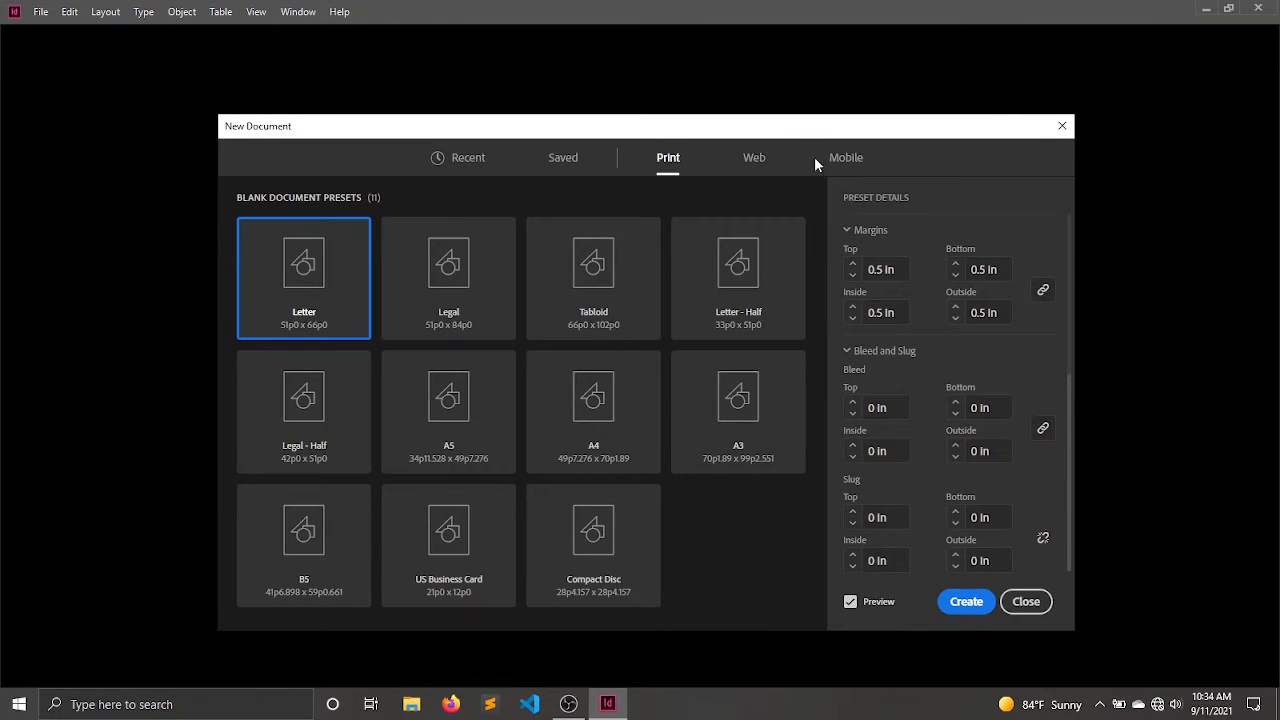
drag(797, 128, 840, 94)
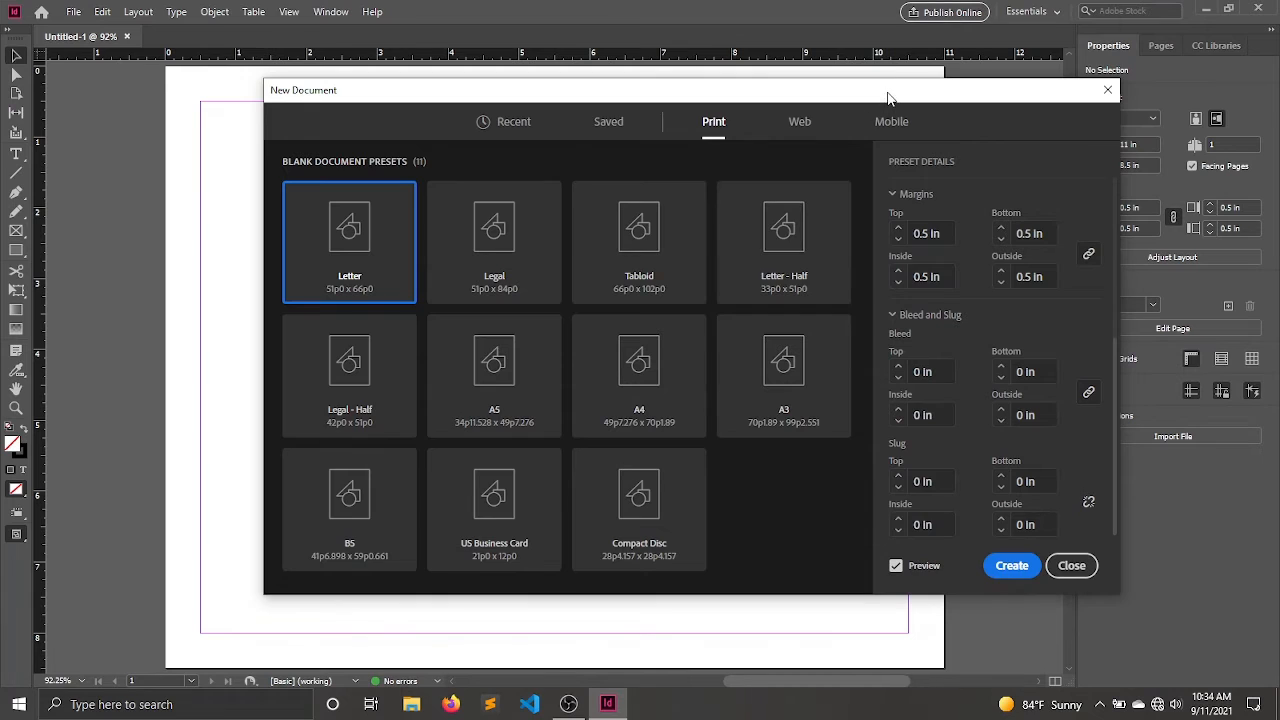
drag(888, 97, 918, 88)
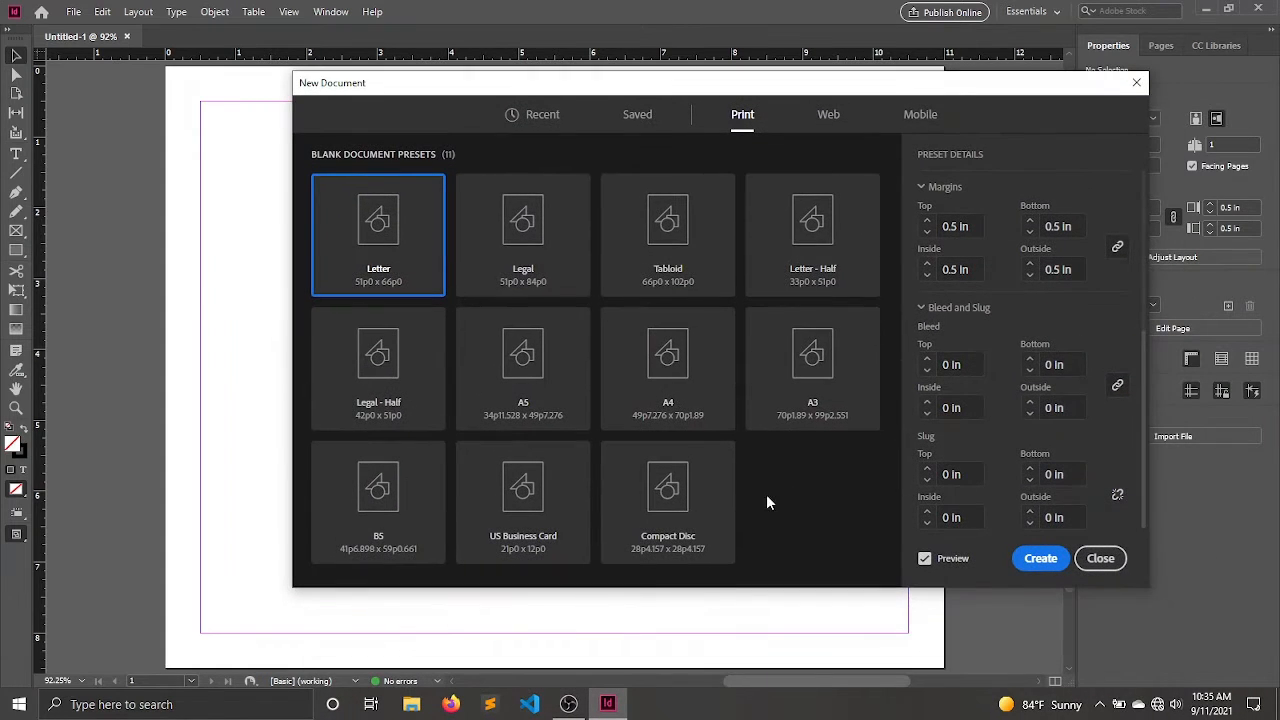
click(1036, 562)
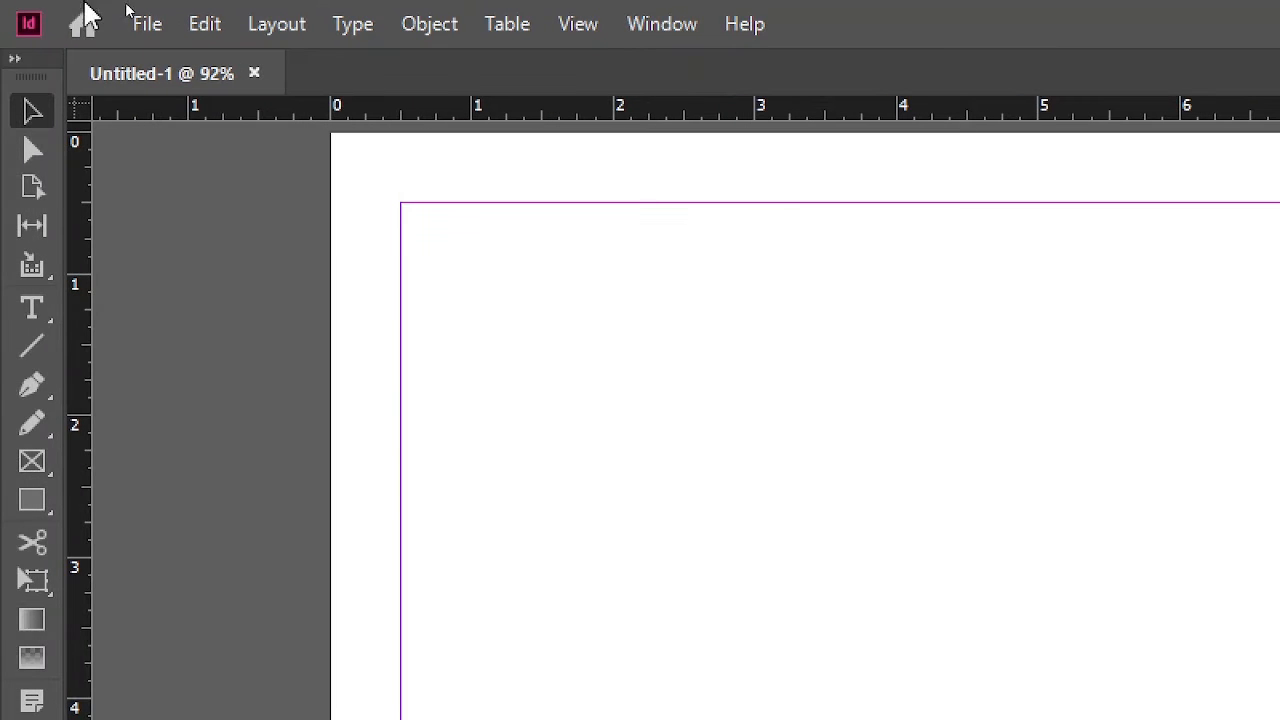
Step: Start placing a file in the document and open the img folder on the Desktop
click(150, 26)
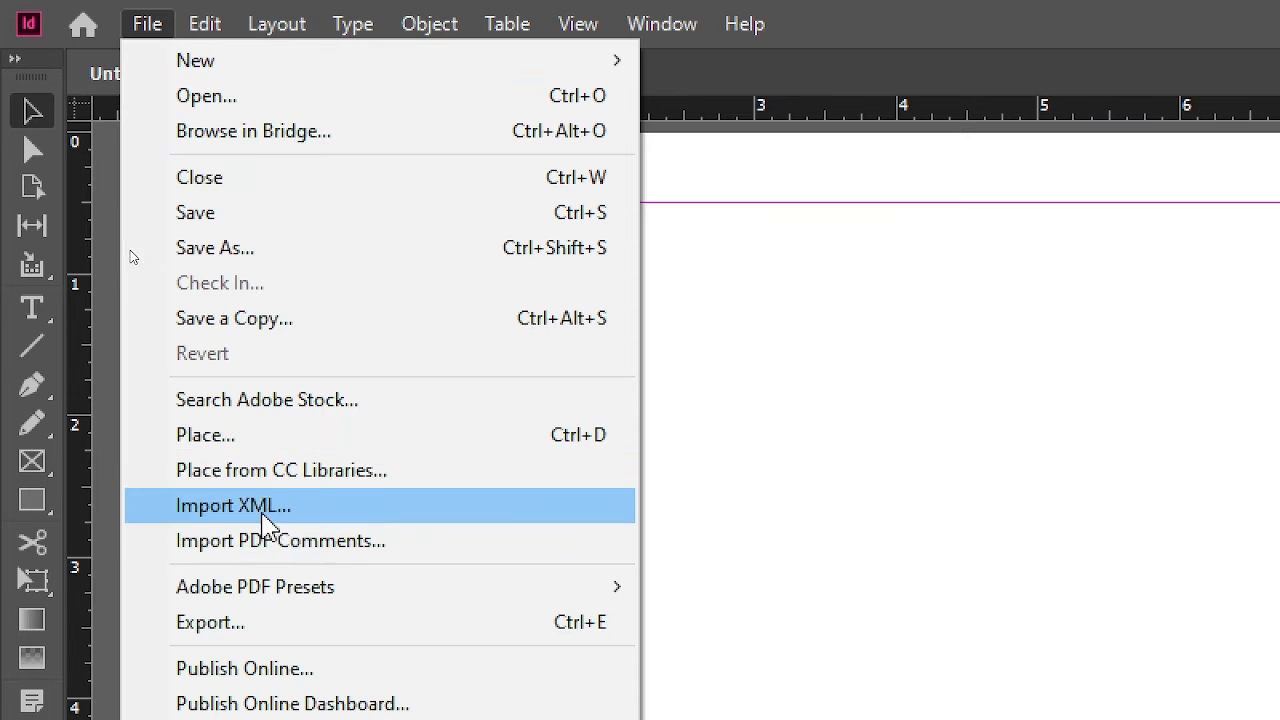
click(238, 440)
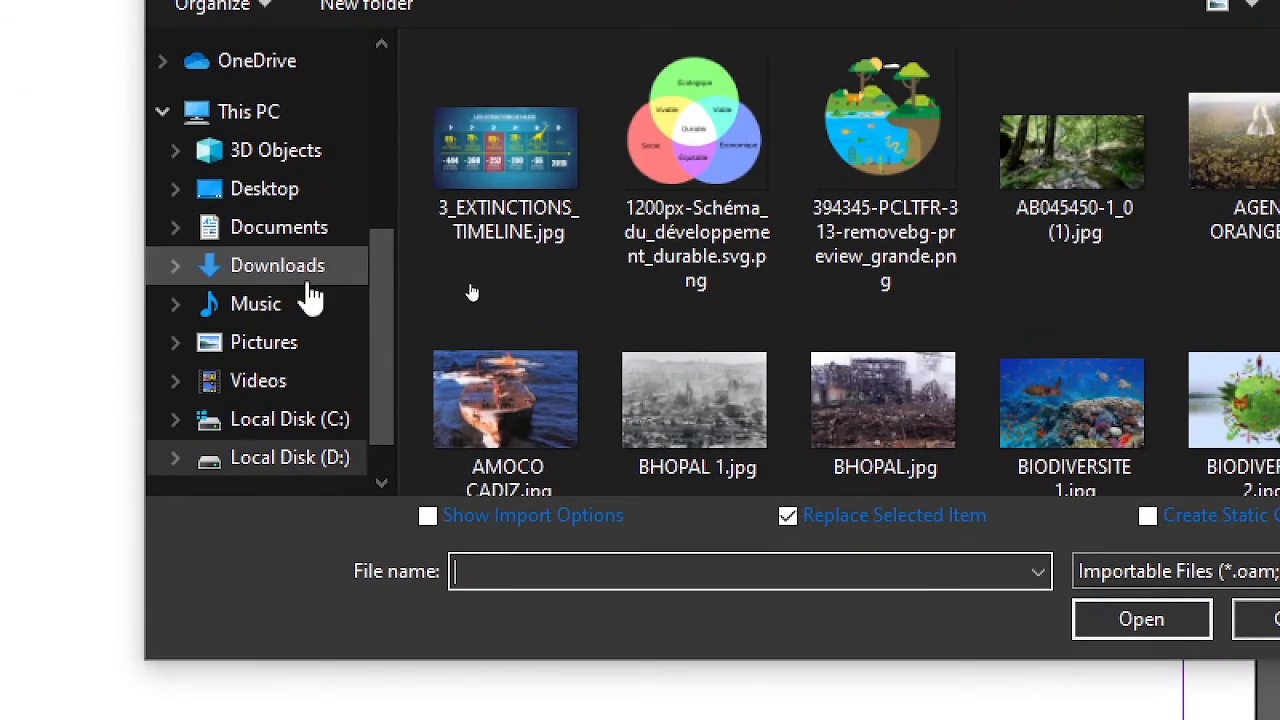
drag(377, 271, 420, 89)
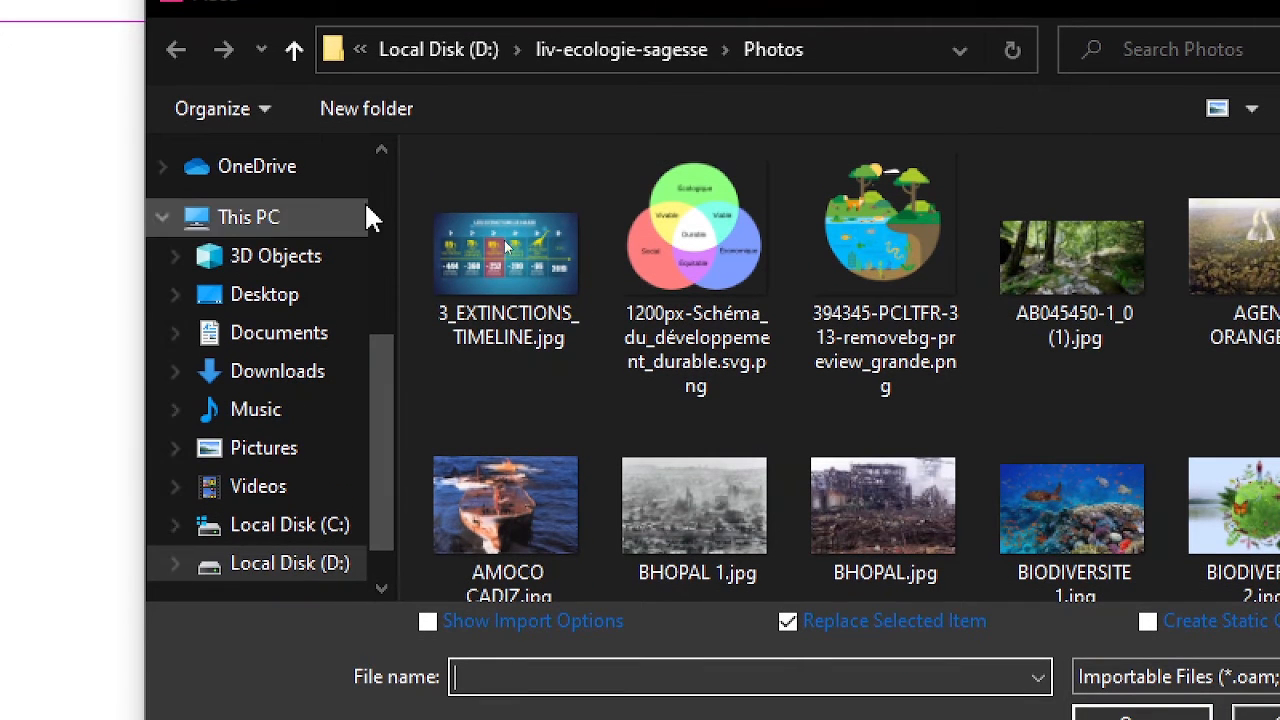
drag(406, 220, 417, 120)
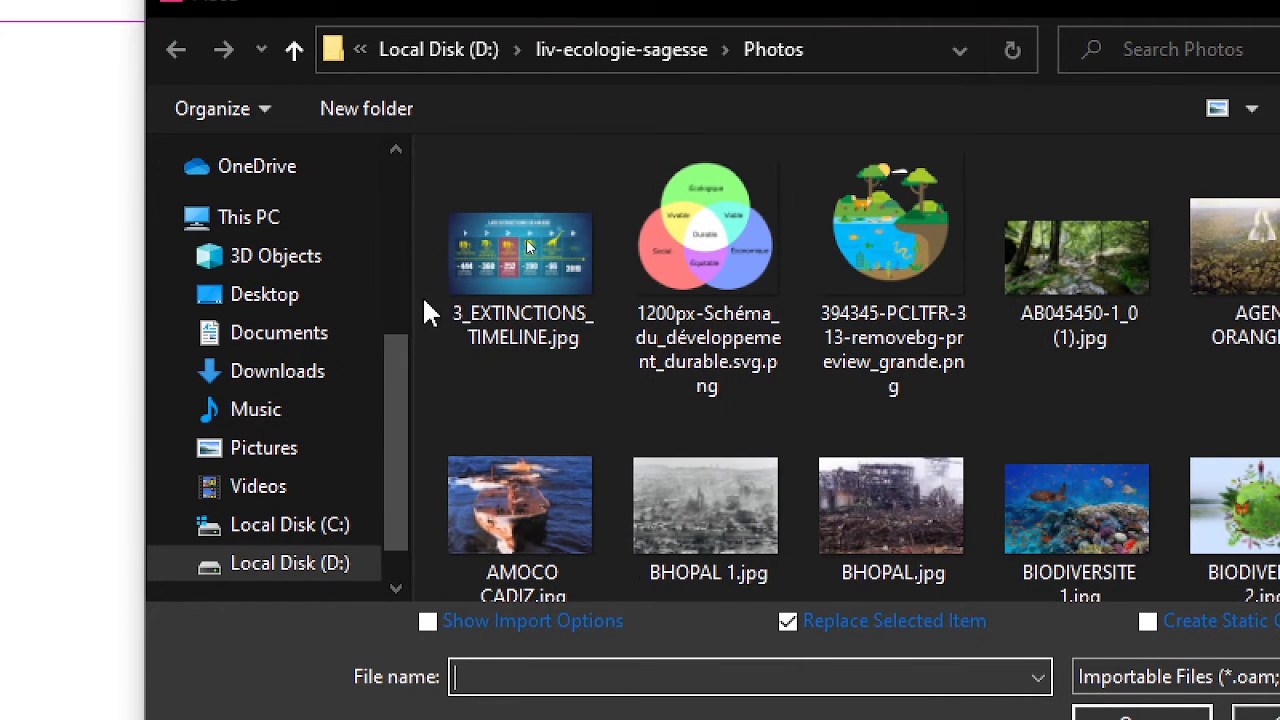
drag(392, 360, 397, 177)
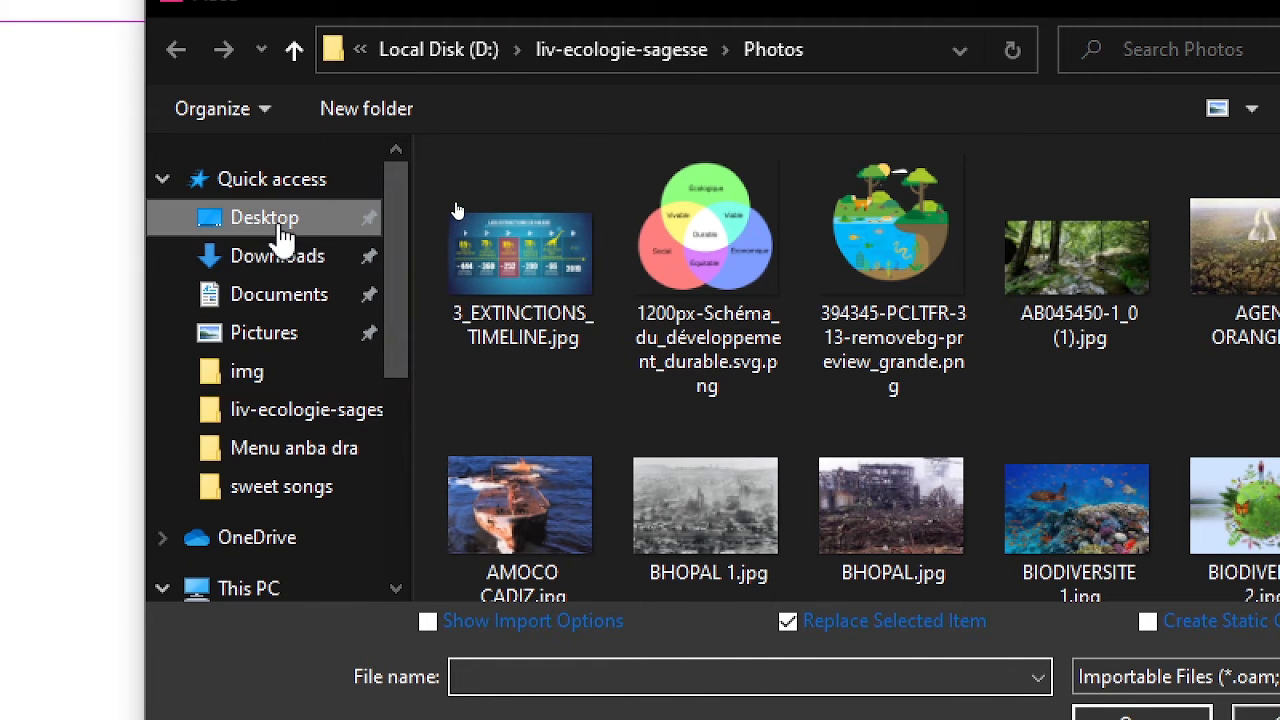
click(270, 222)
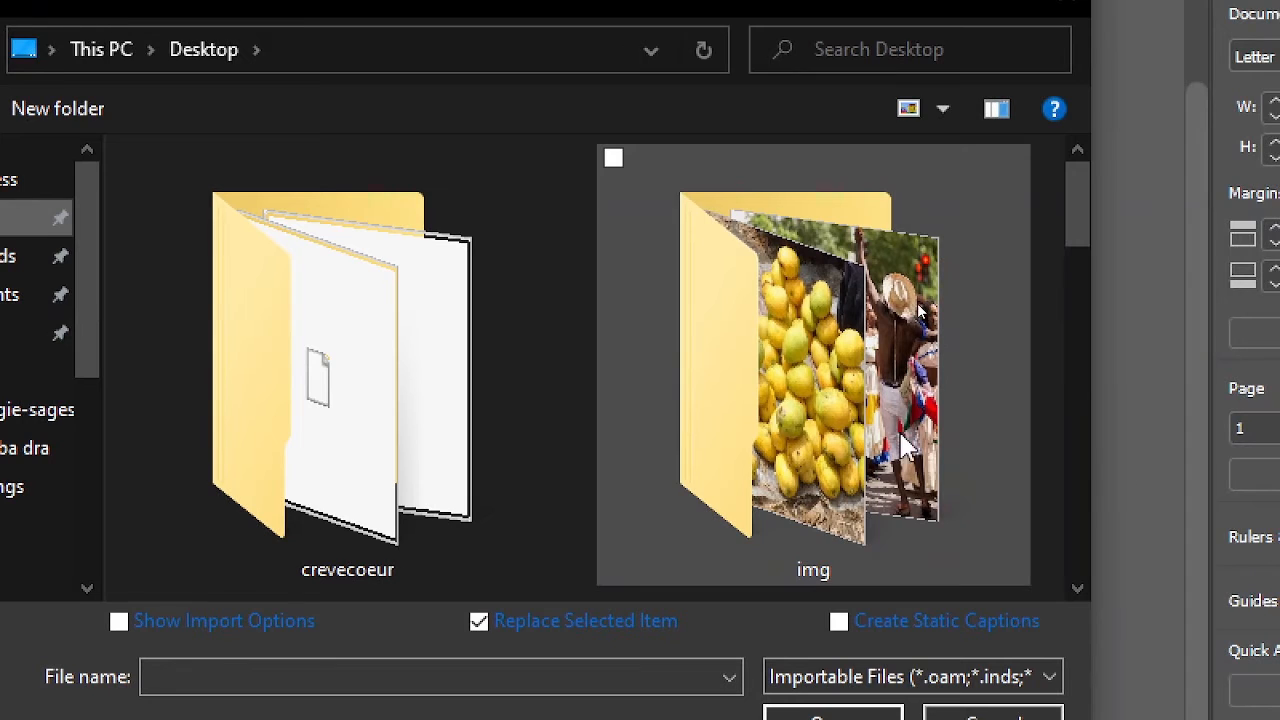
click(869, 367)
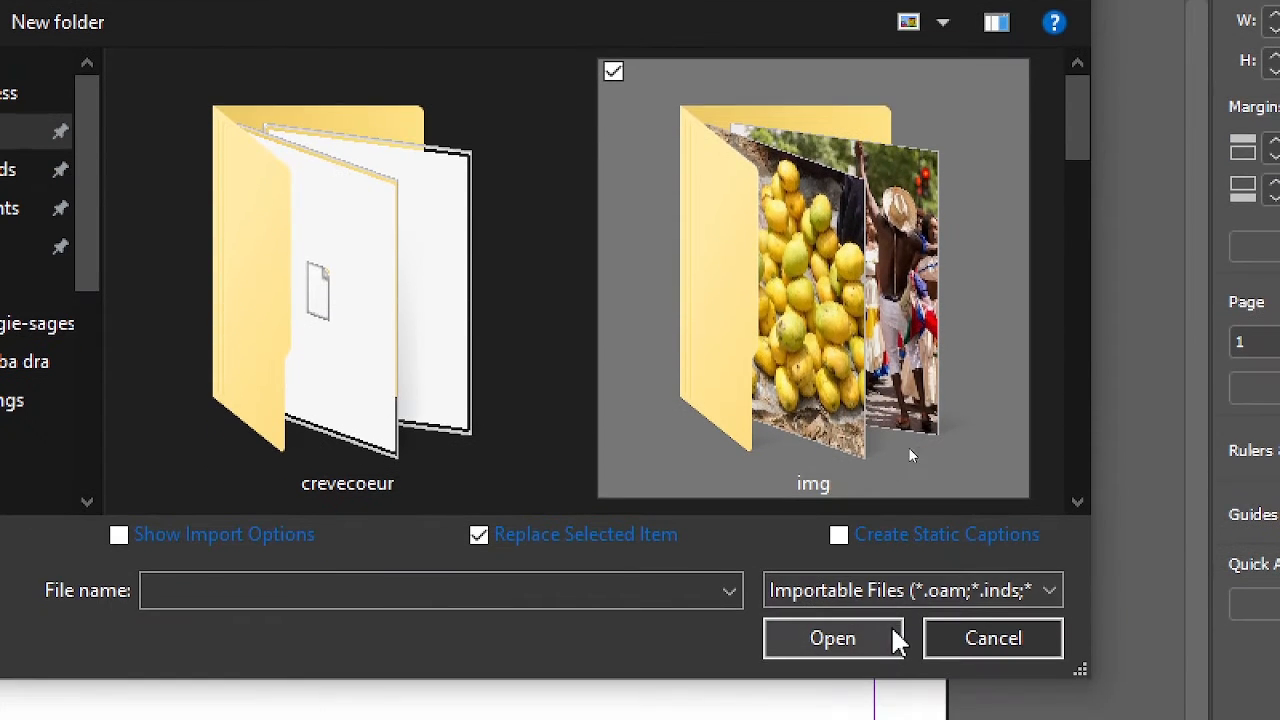
click(833, 633)
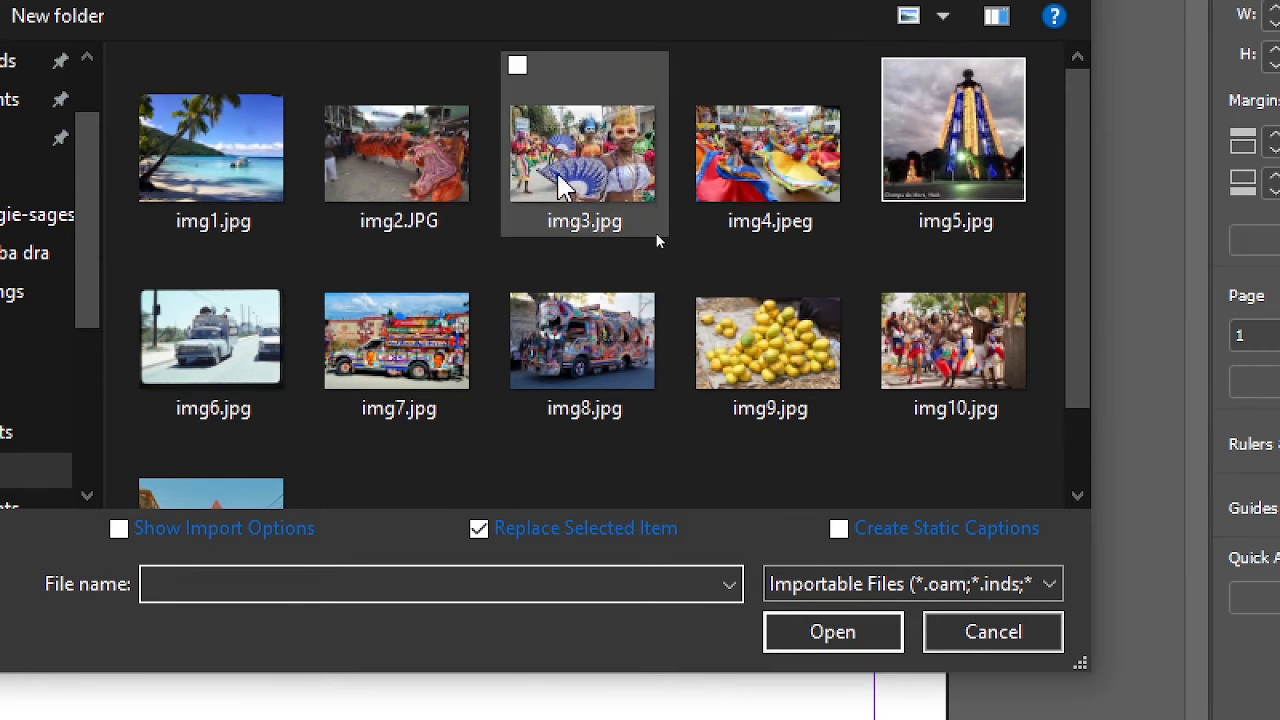
Step: Choose img1.jpg from the img folder and load it for placing on the page
scroll(253, 358, down, 1)
scroll(290, 366, up, 1)
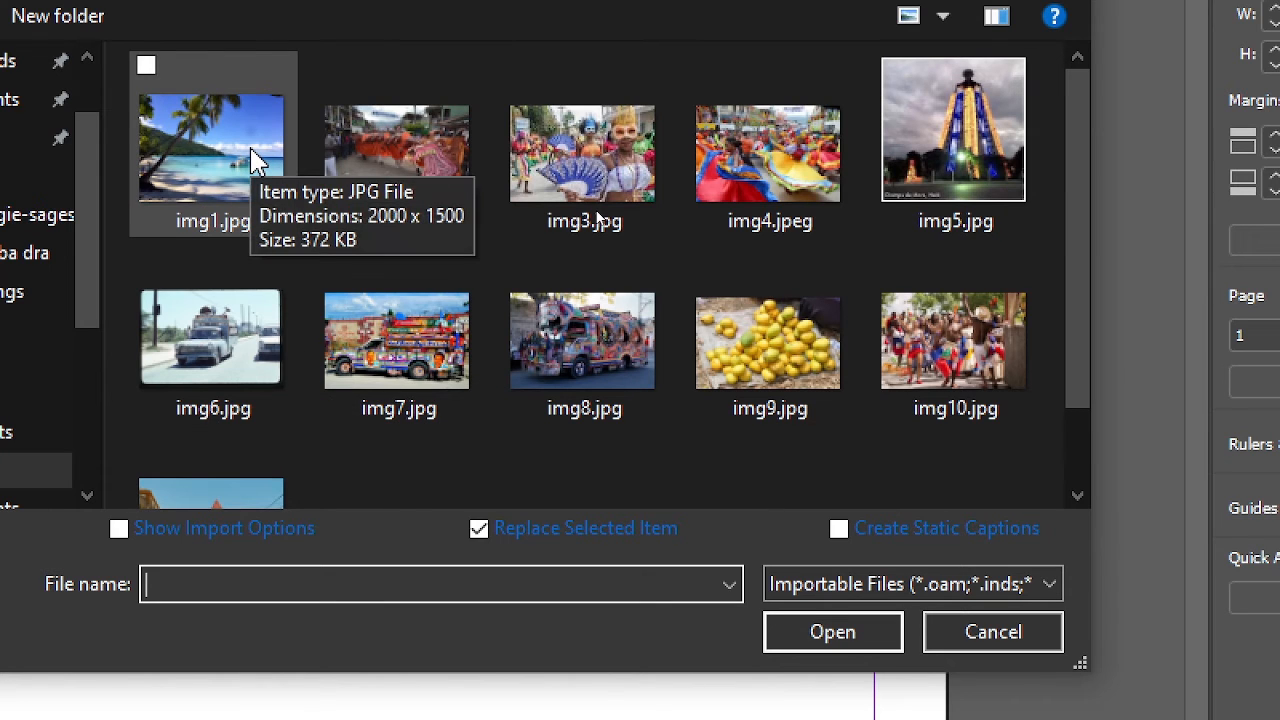
click(252, 160)
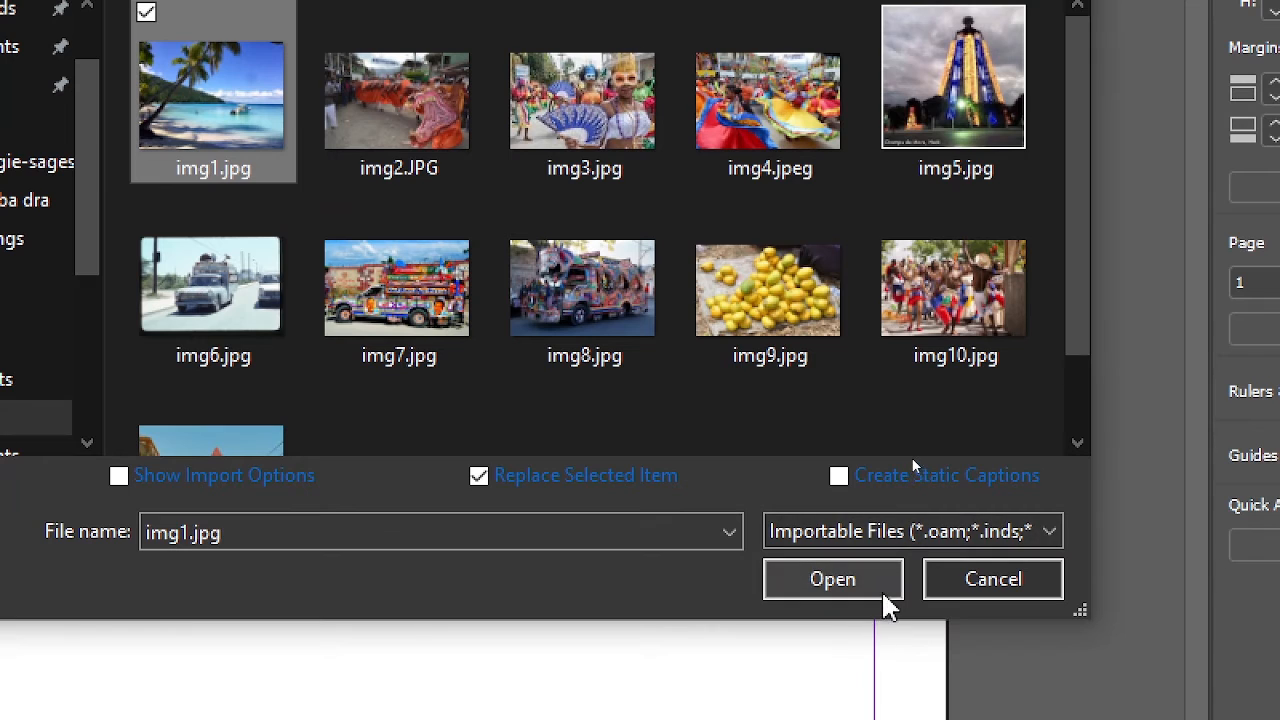
click(884, 645)
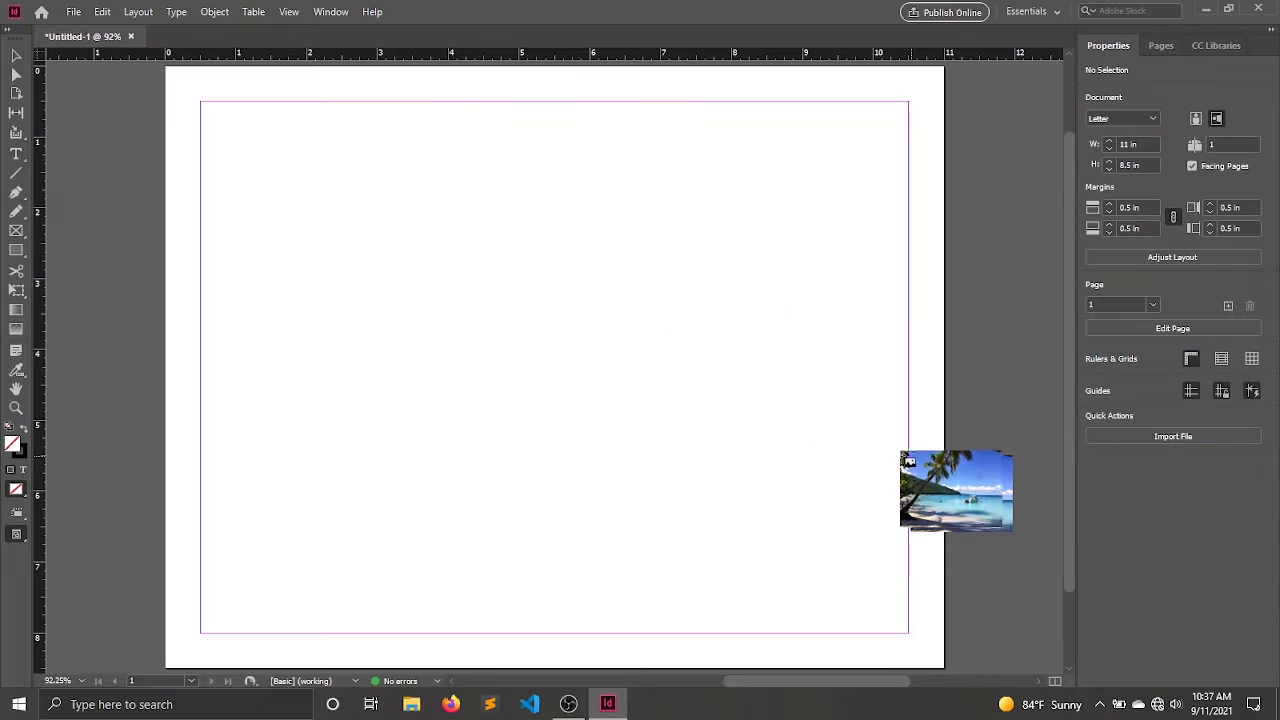
Step: Try placing img1.jpg at its full size near the page's upper-left margin corner, and undo the placement
click(176, 150)
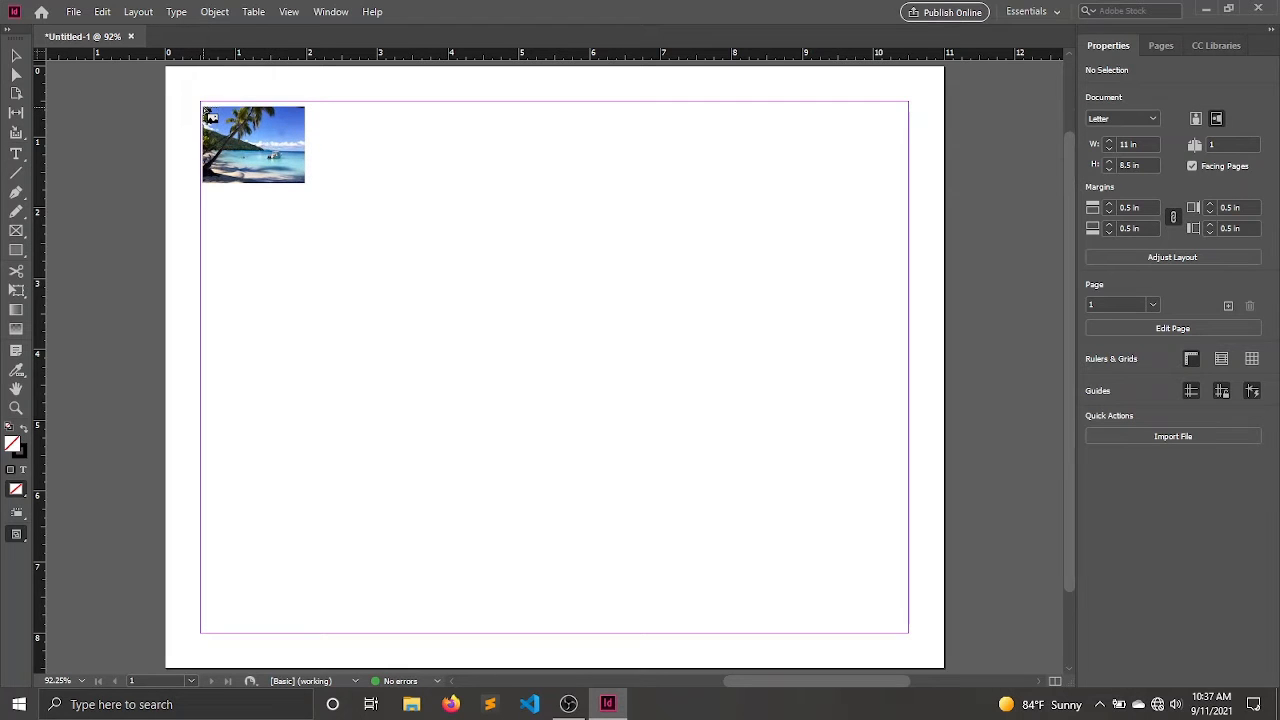
click(203, 107)
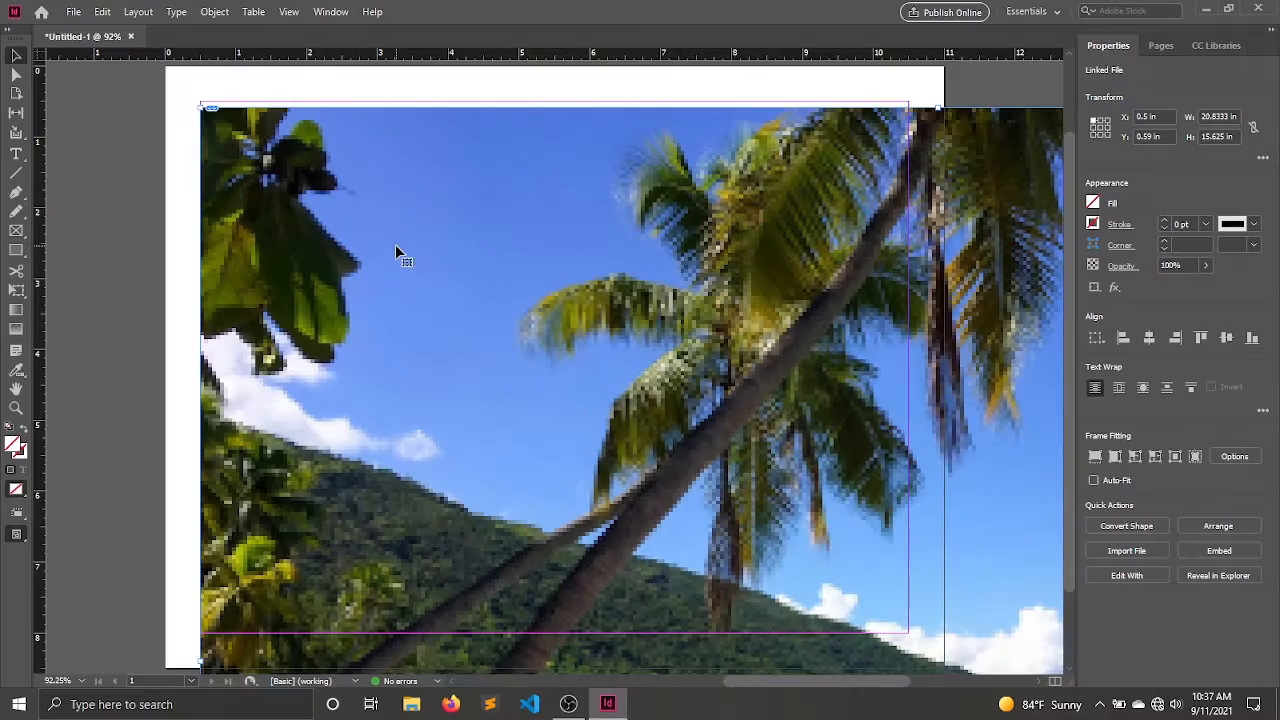
scroll(461, 204, down, 5)
scroll(463, 206, up, 3)
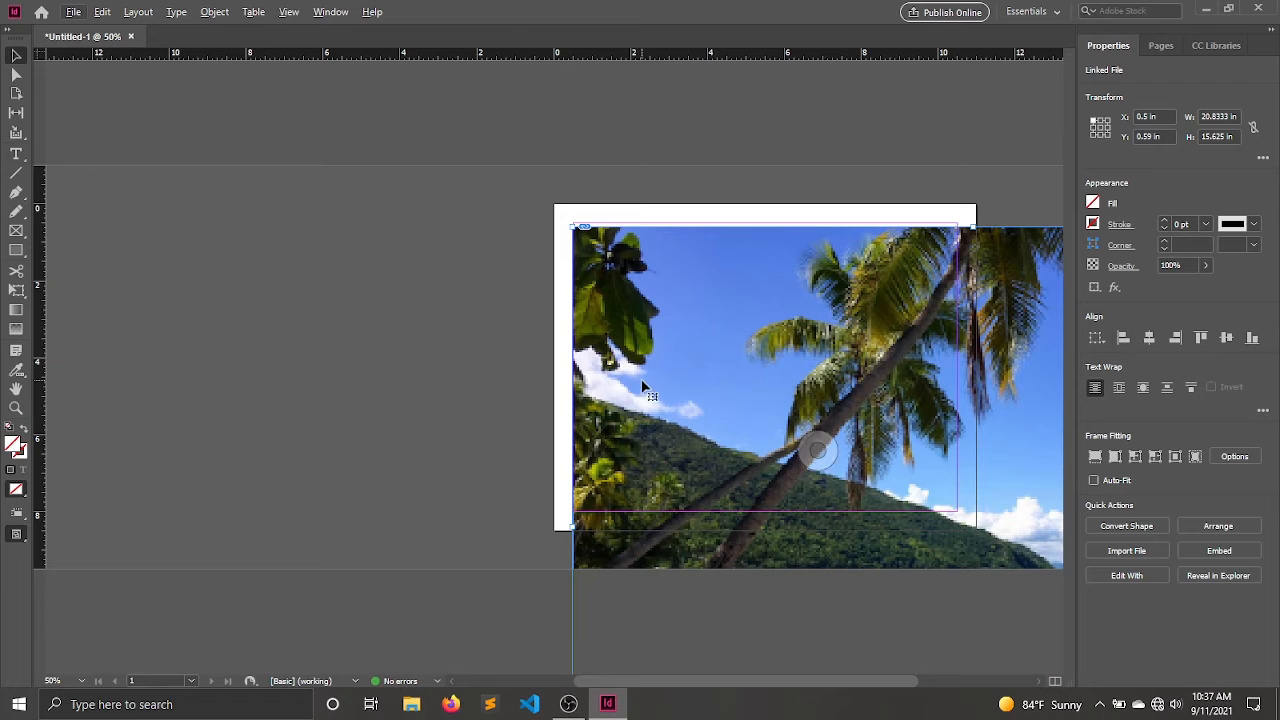
drag(680, 325, 489, 238)
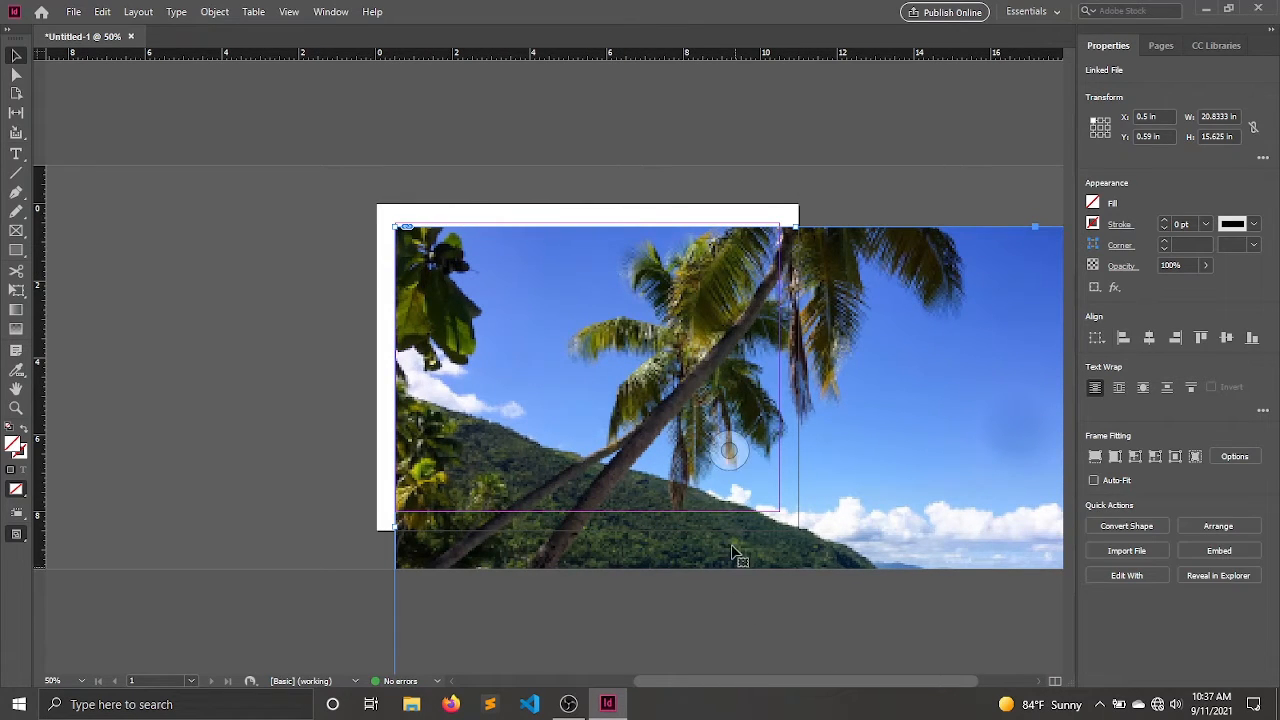
key(ctrl+z)
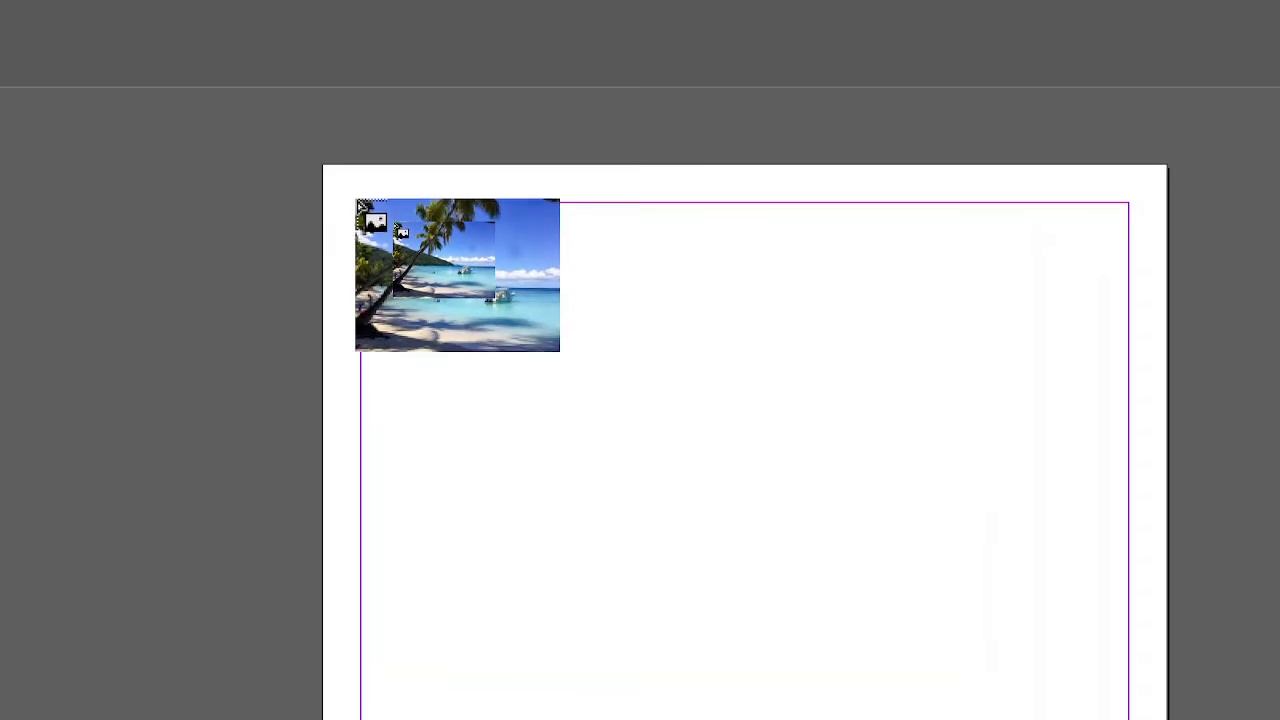
Step: Place img1.jpg scaled to about 7.29 by 5.47 in, starting at the page's upper-left margin corner
drag(361, 203, 918, 621)
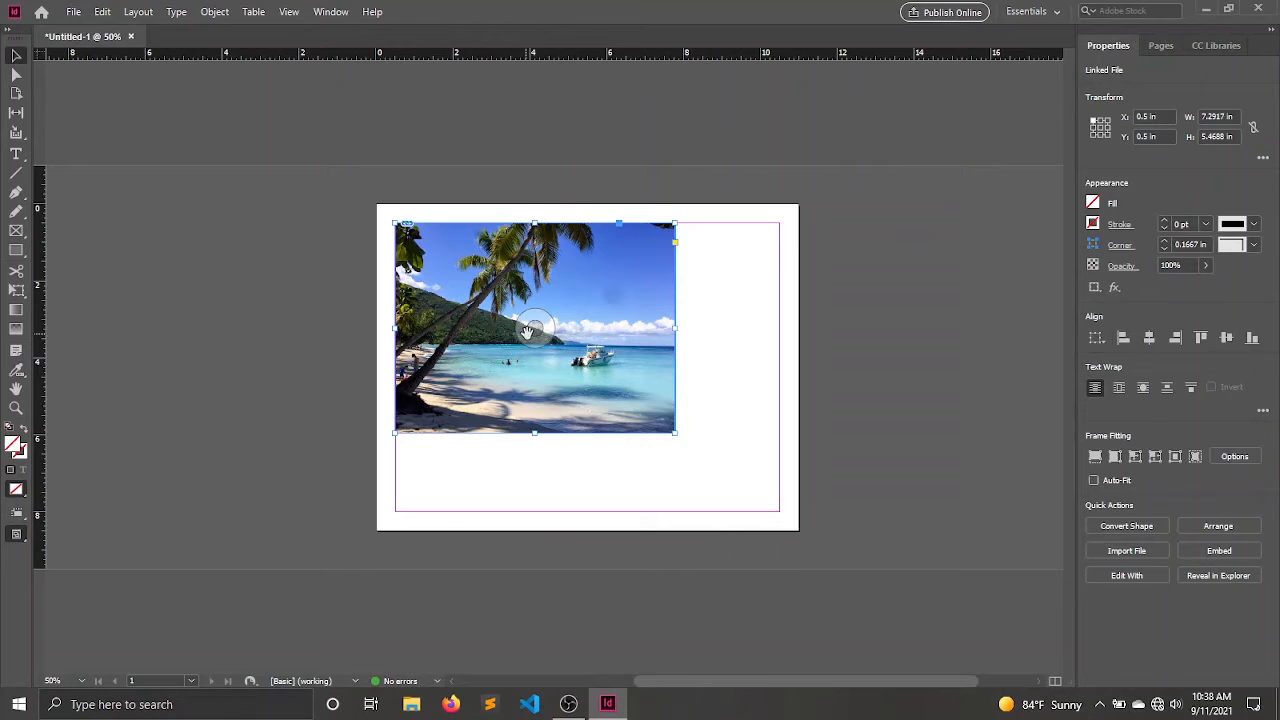
Step: Enlarge only the picture inside its frame to about 17.75 by 15.83 in, and shift it so the boat fills the frame
click(537, 331)
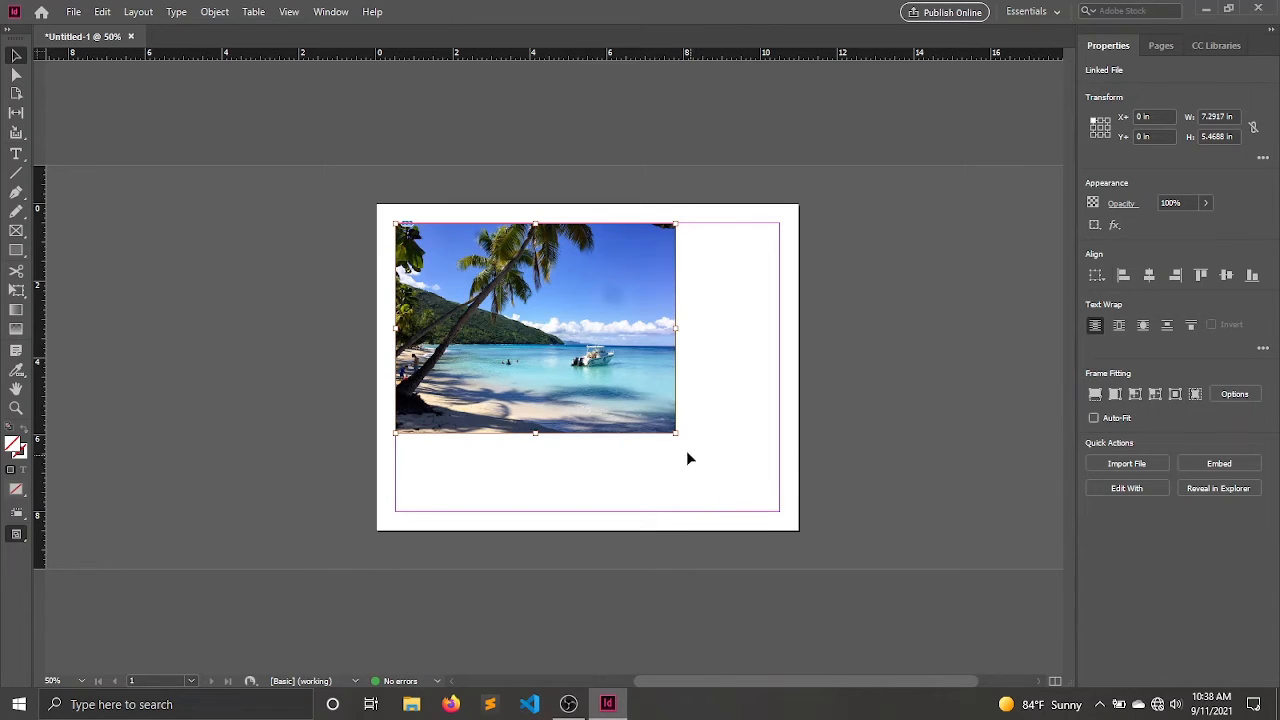
drag(675, 435, 820, 592)
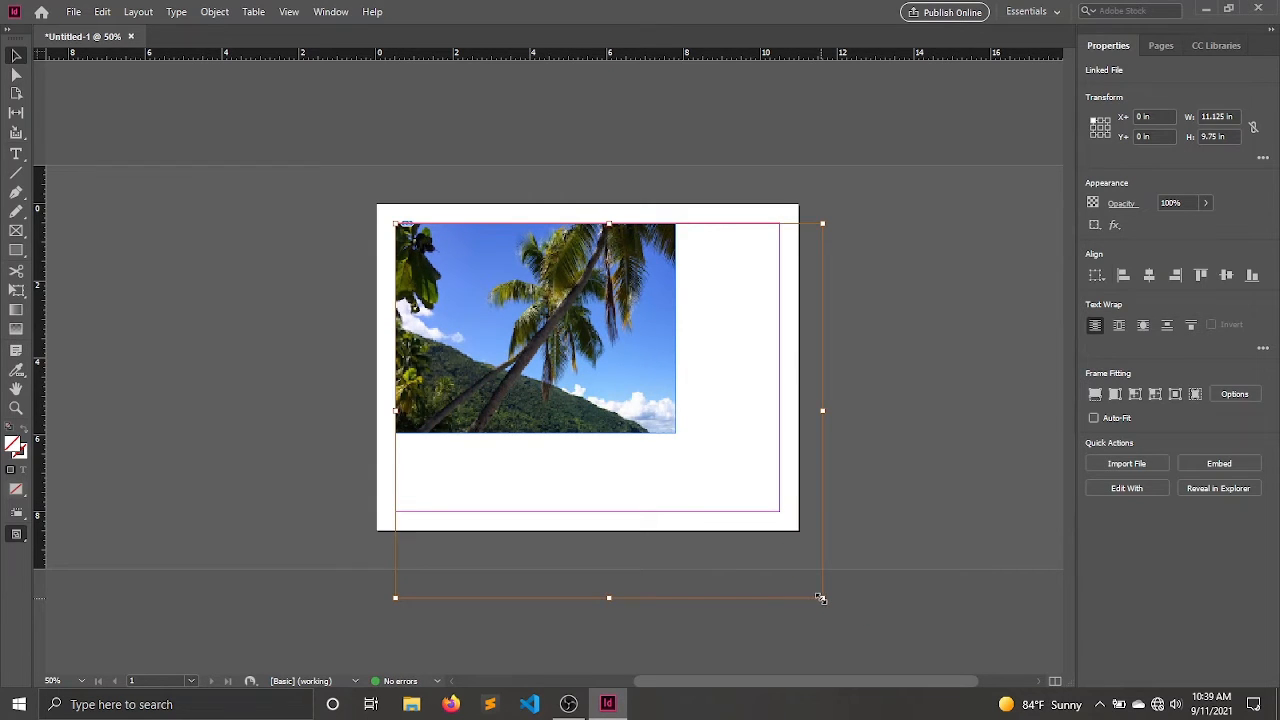
drag(820, 598, 893, 663)
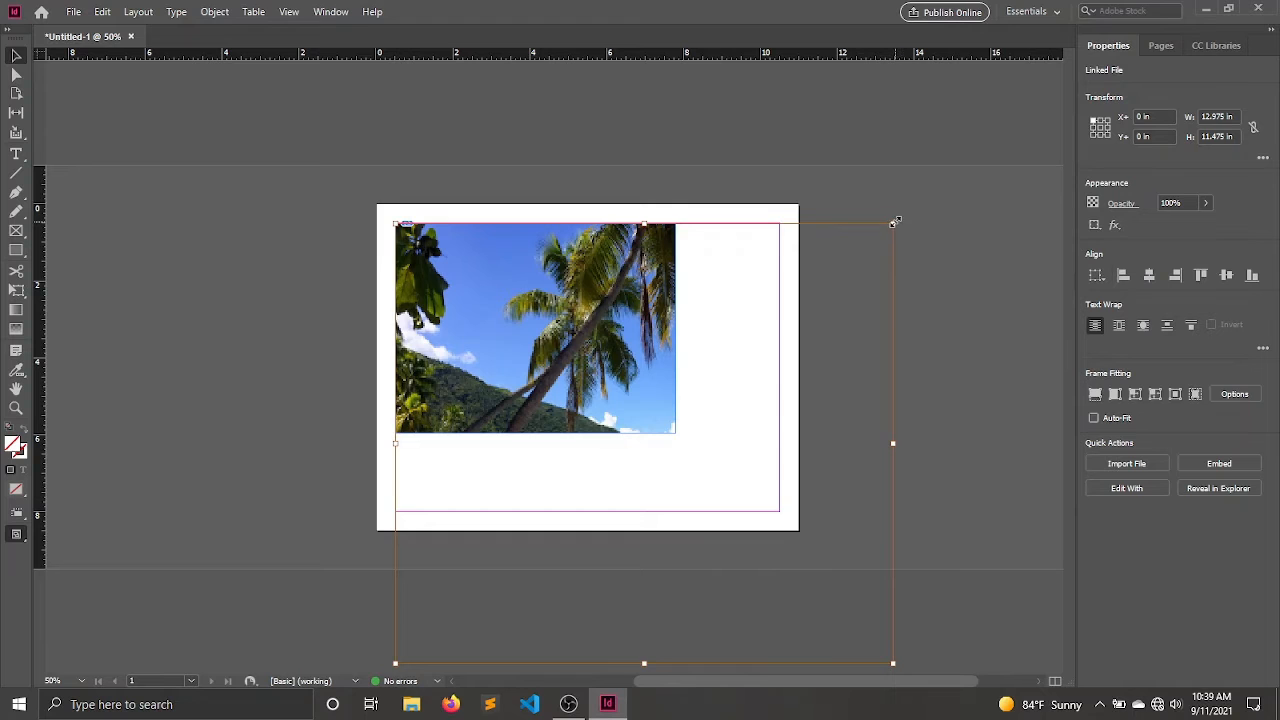
drag(894, 222, 998, 143)
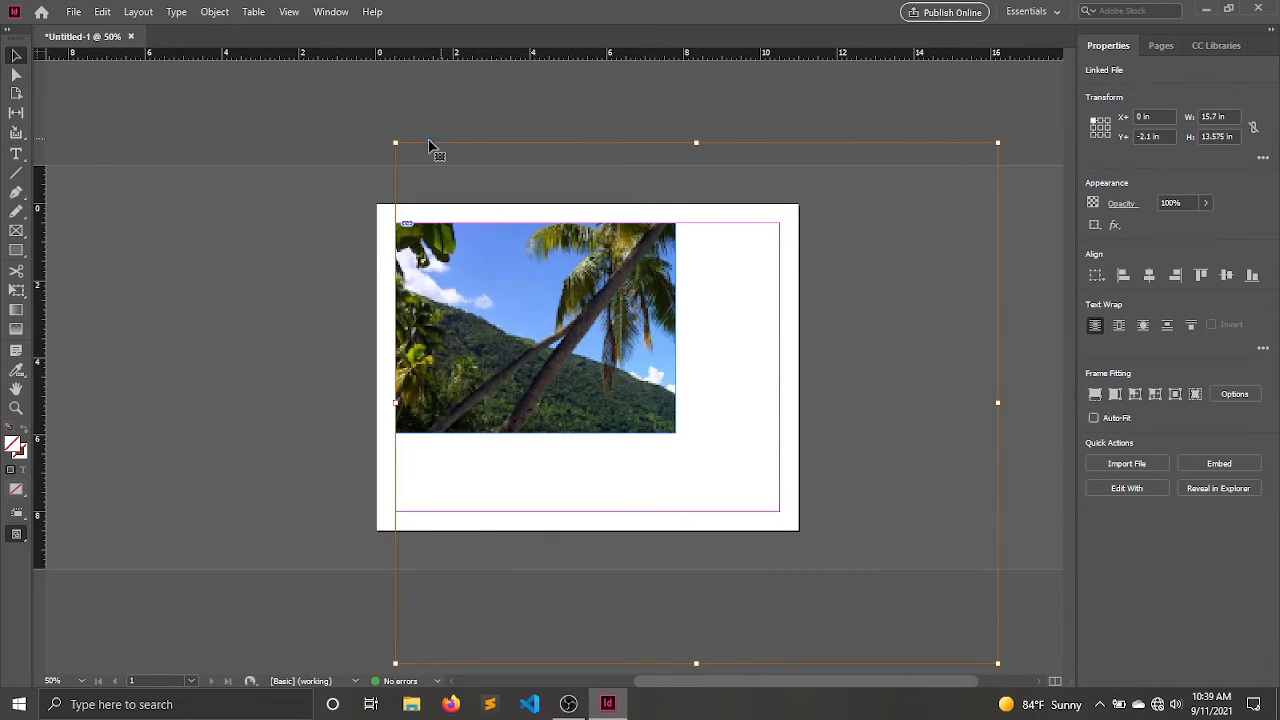
drag(394, 142, 316, 56)
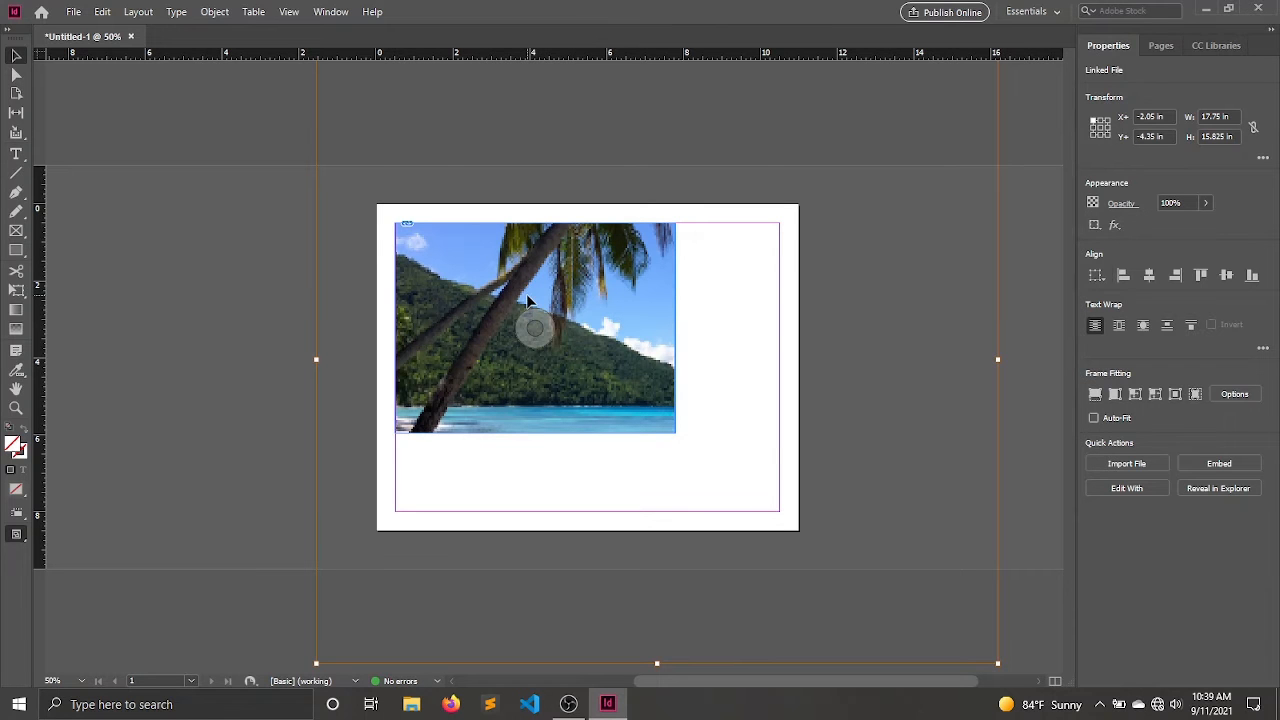
drag(527, 302, 263, 206)
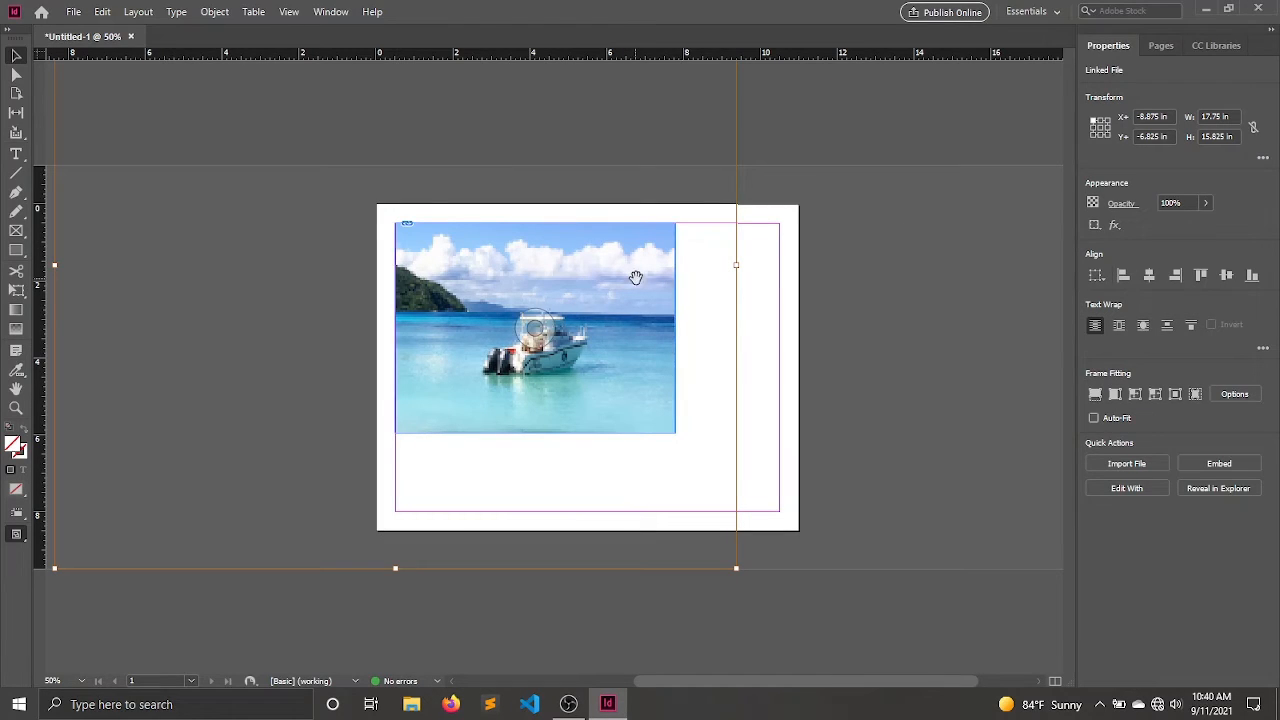
click(857, 266)
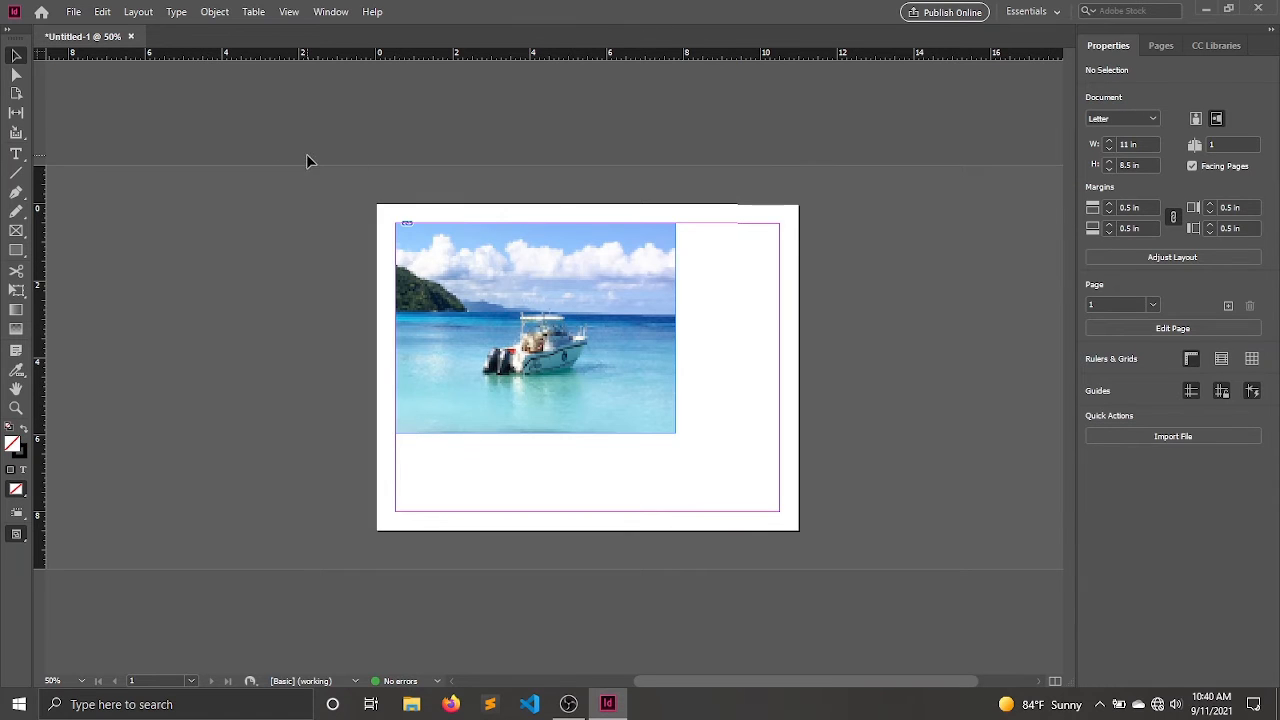
Step: Move the image frame right along the upper margin, and crop it around the boat from the right, left and upper sides
click(598, 276)
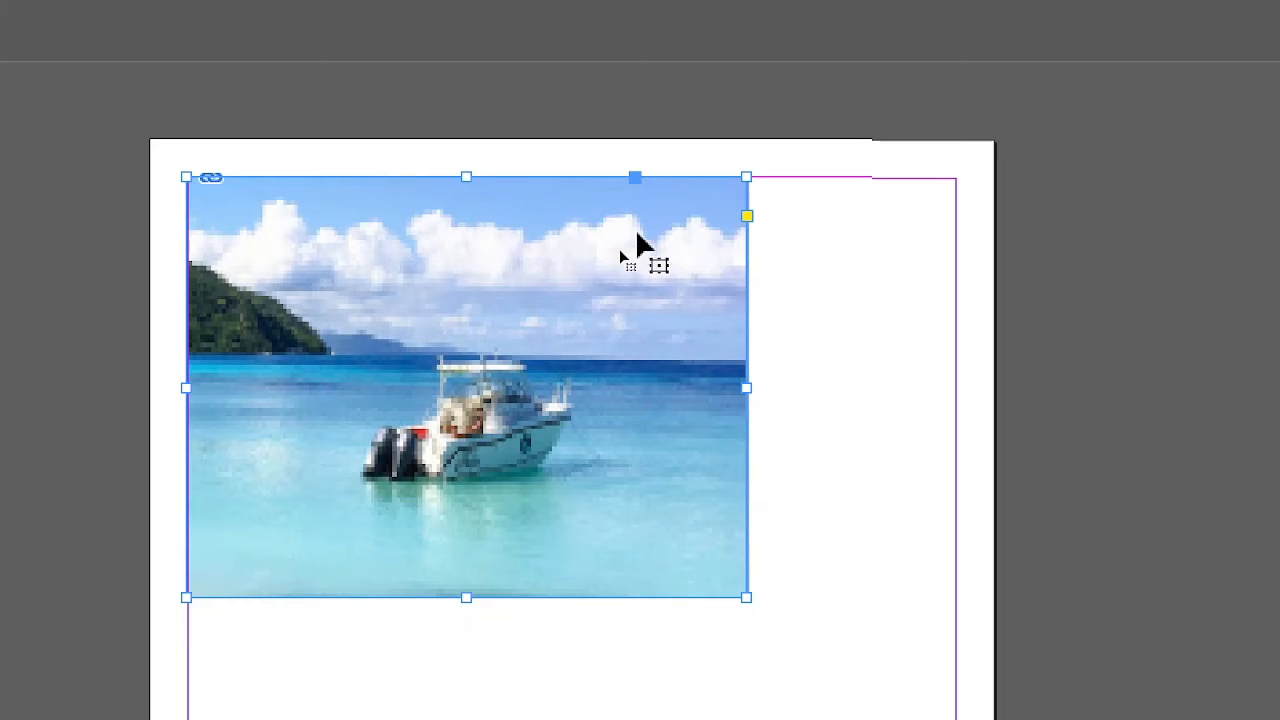
drag(637, 236, 749, 238)
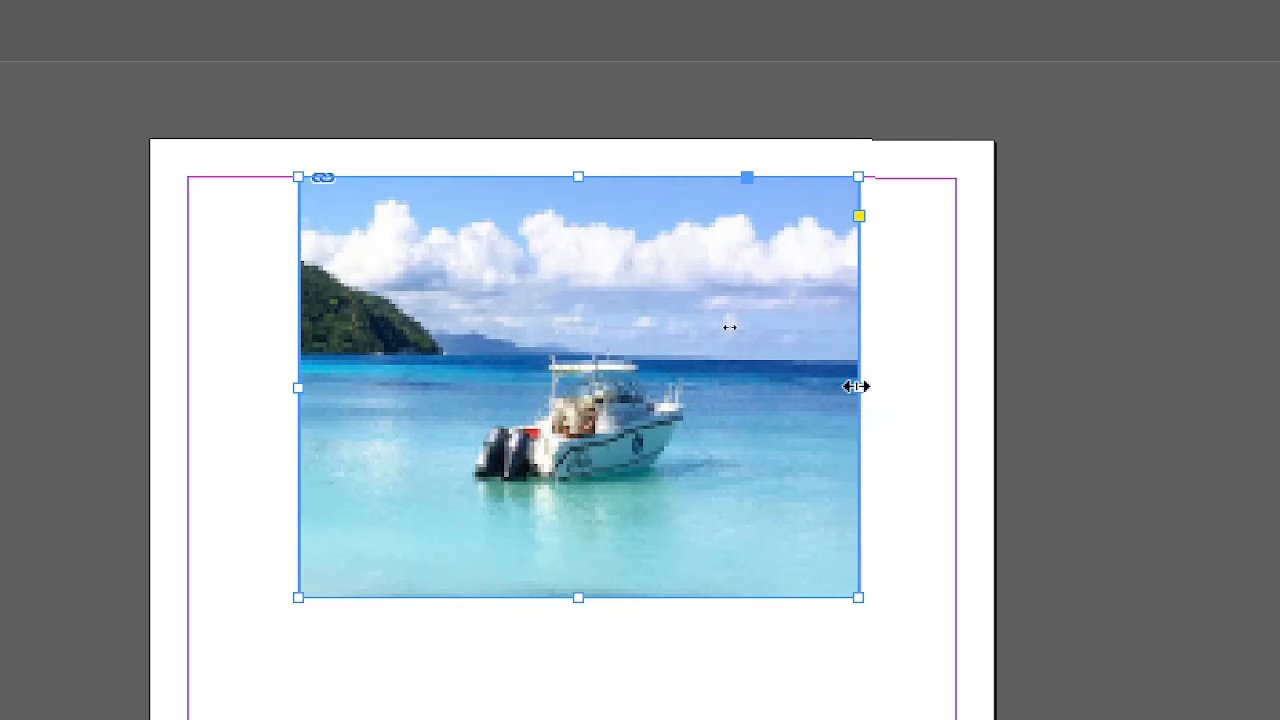
drag(856, 386, 745, 388)
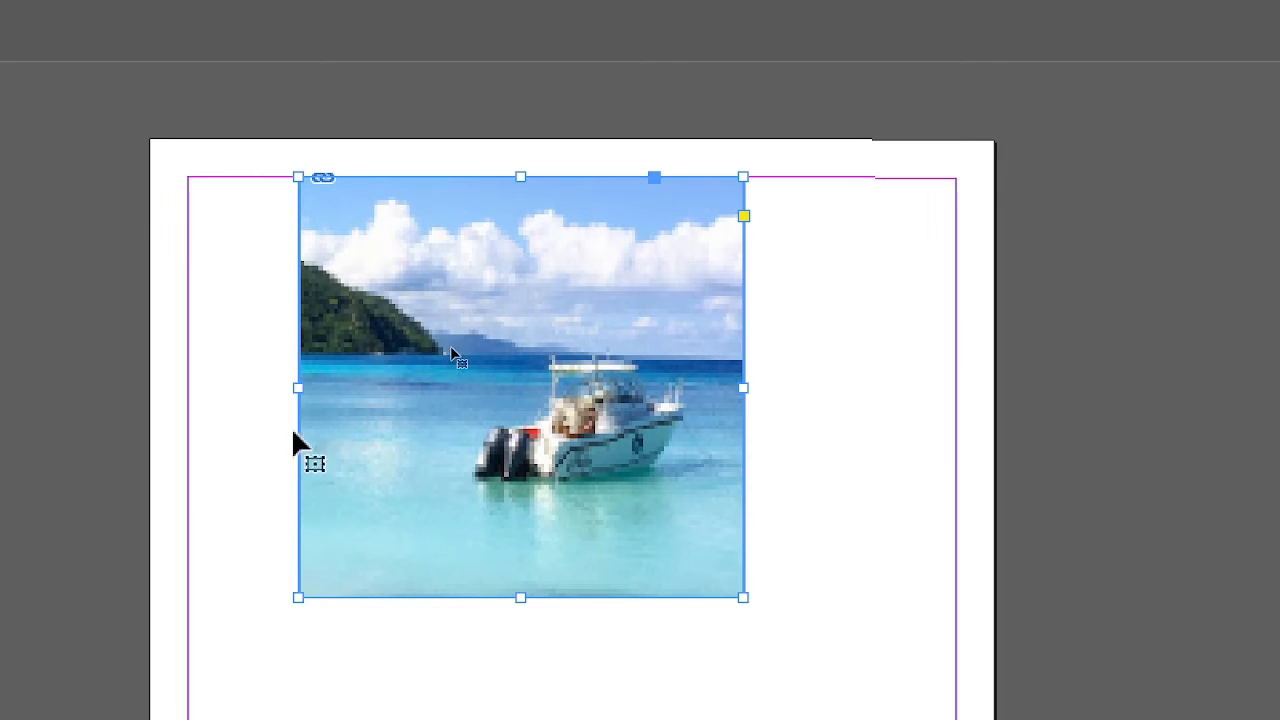
click(283, 398)
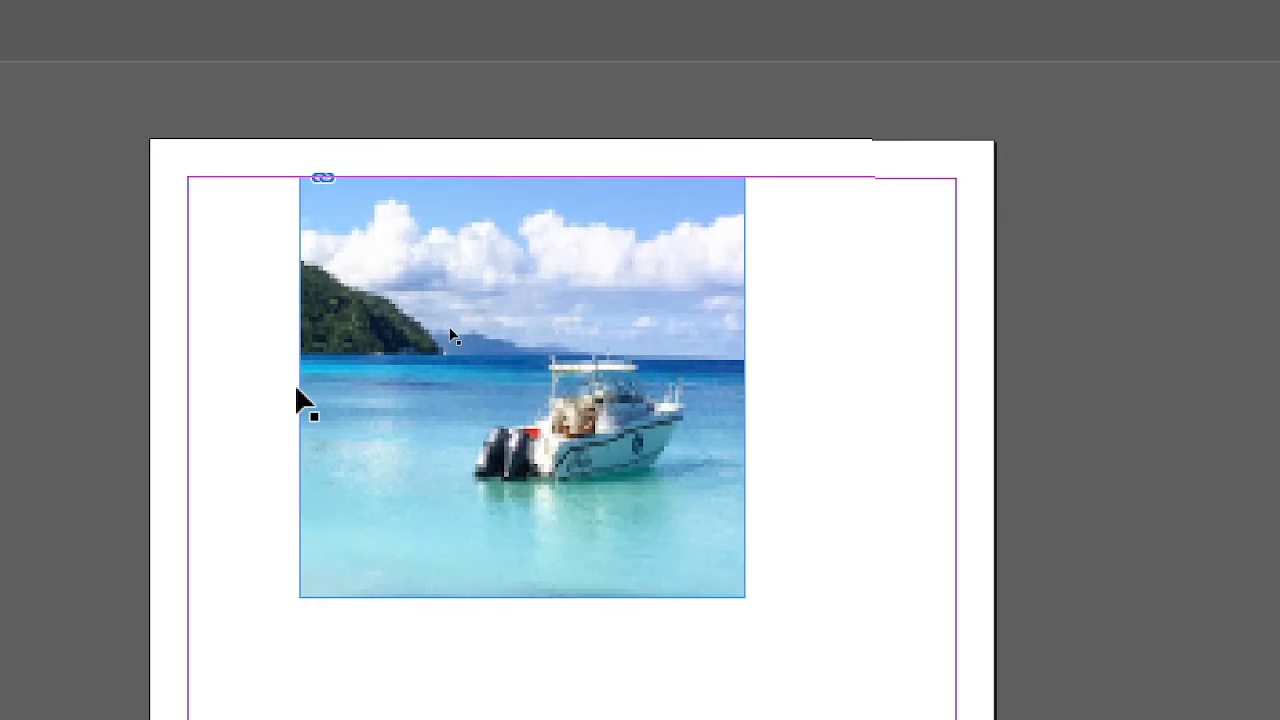
click(310, 399)
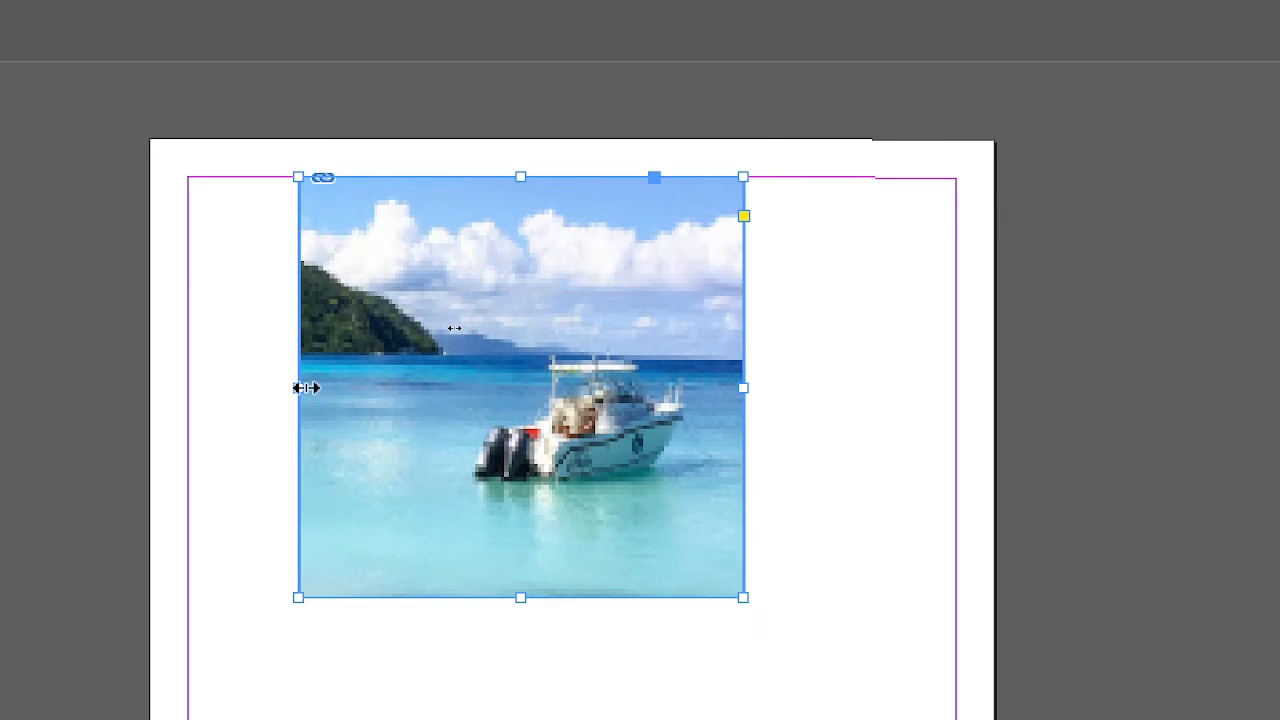
drag(306, 387, 424, 387)
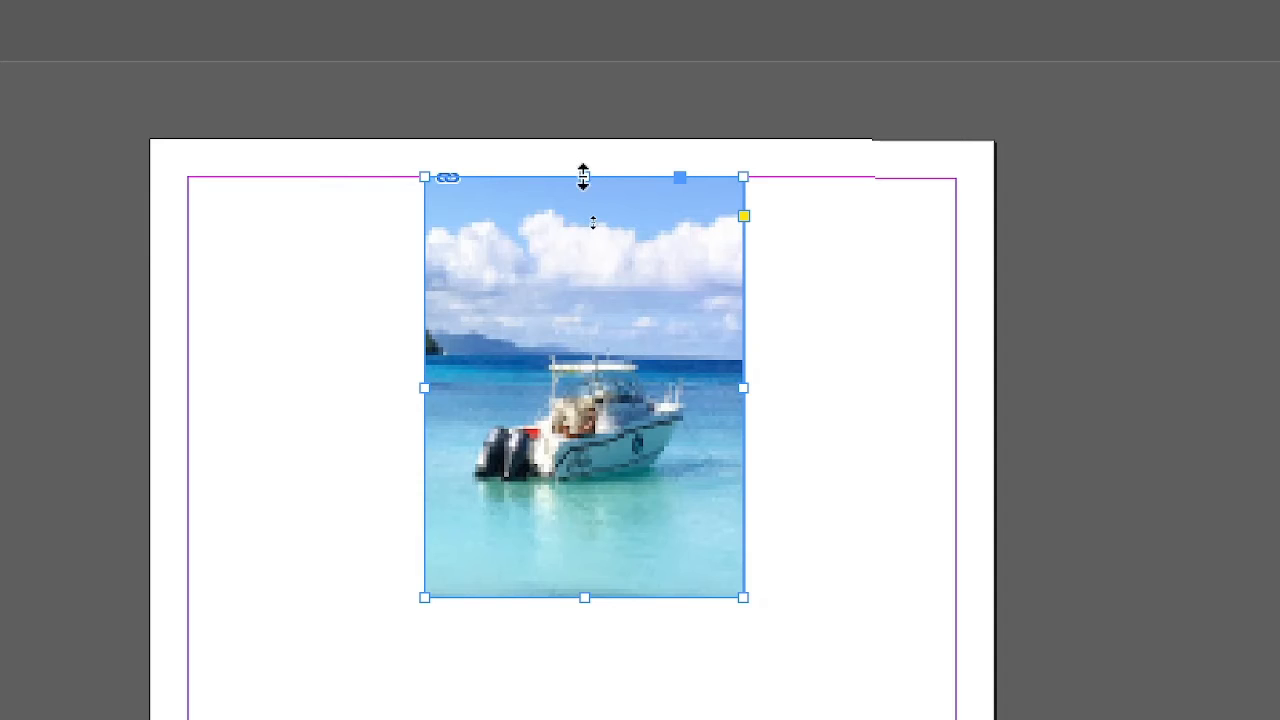
drag(586, 172, 575, 266)
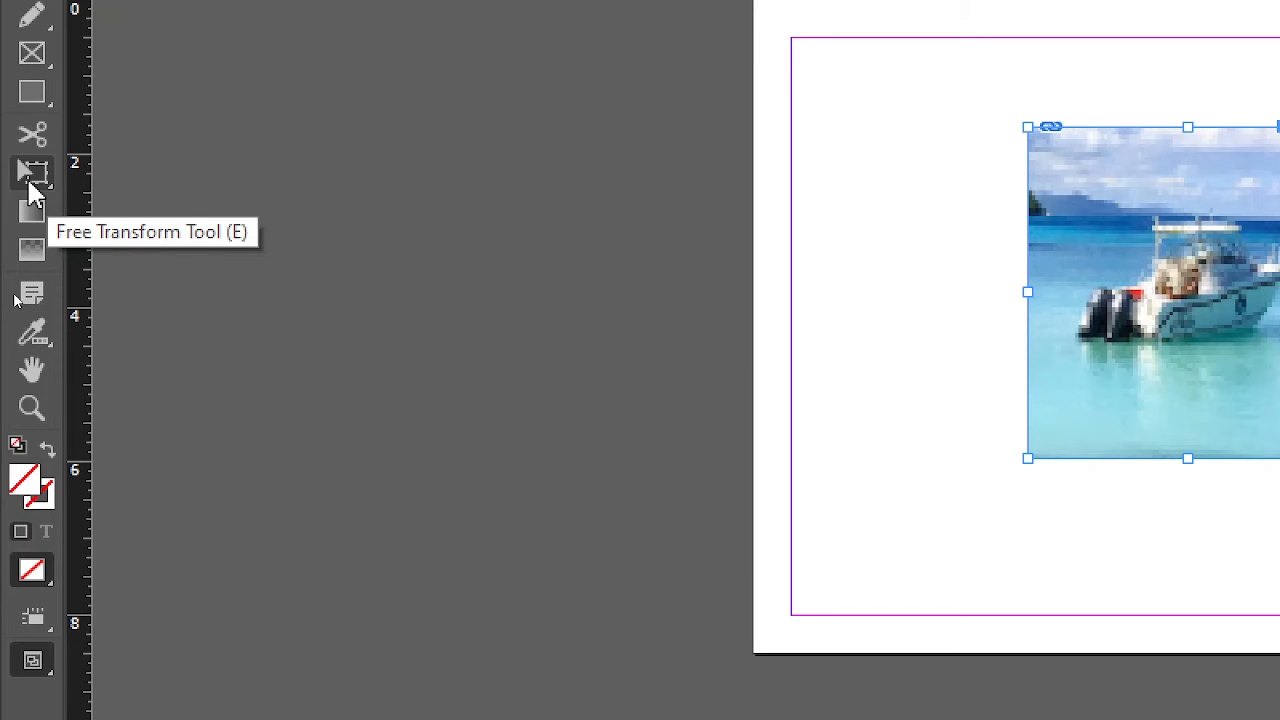
Step: Enlarge the frame together with its picture using Free Transform, out to the page's upper-right corner, and show the tools in two columns
click(31, 178)
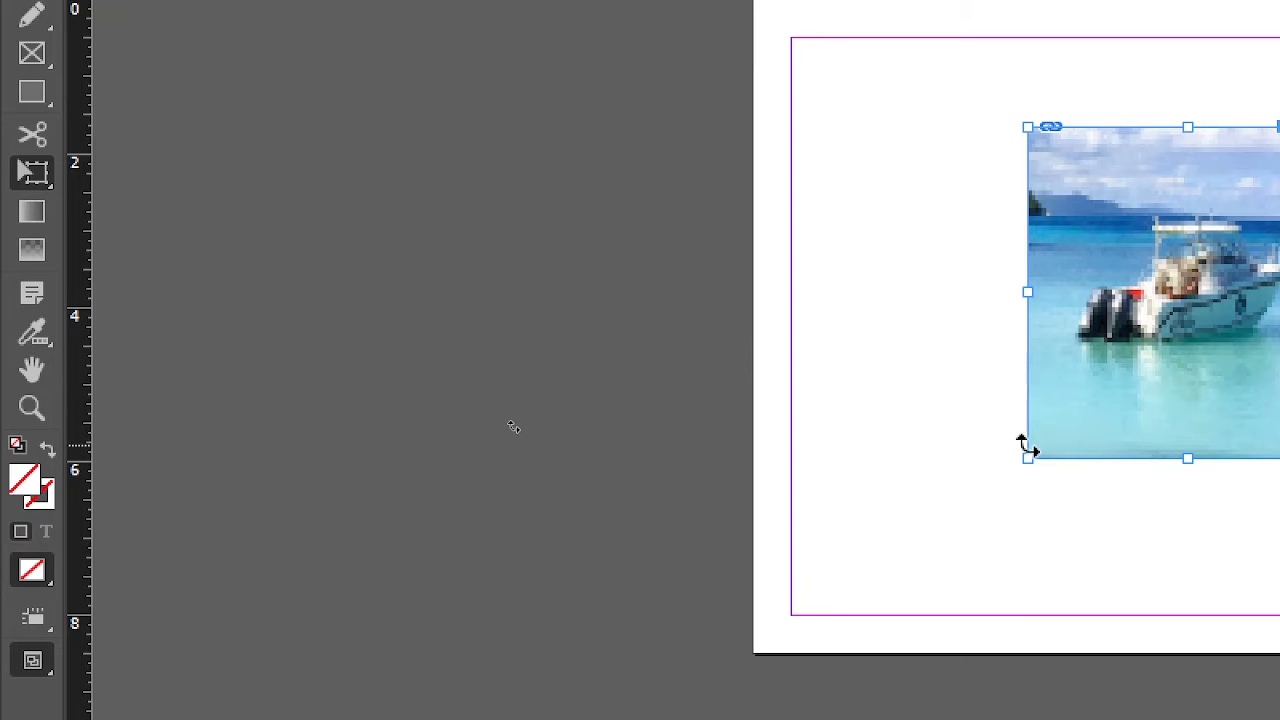
drag(1027, 458, 905, 552)
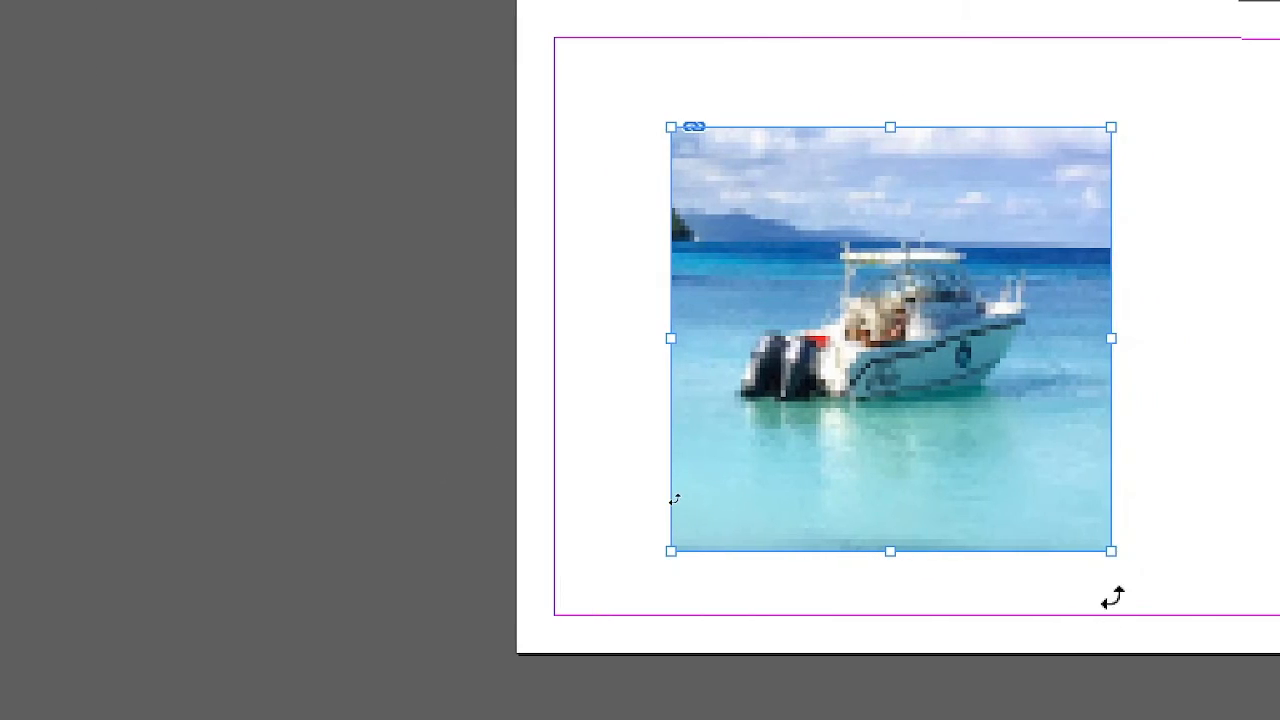
drag(1112, 555, 1120, 620)
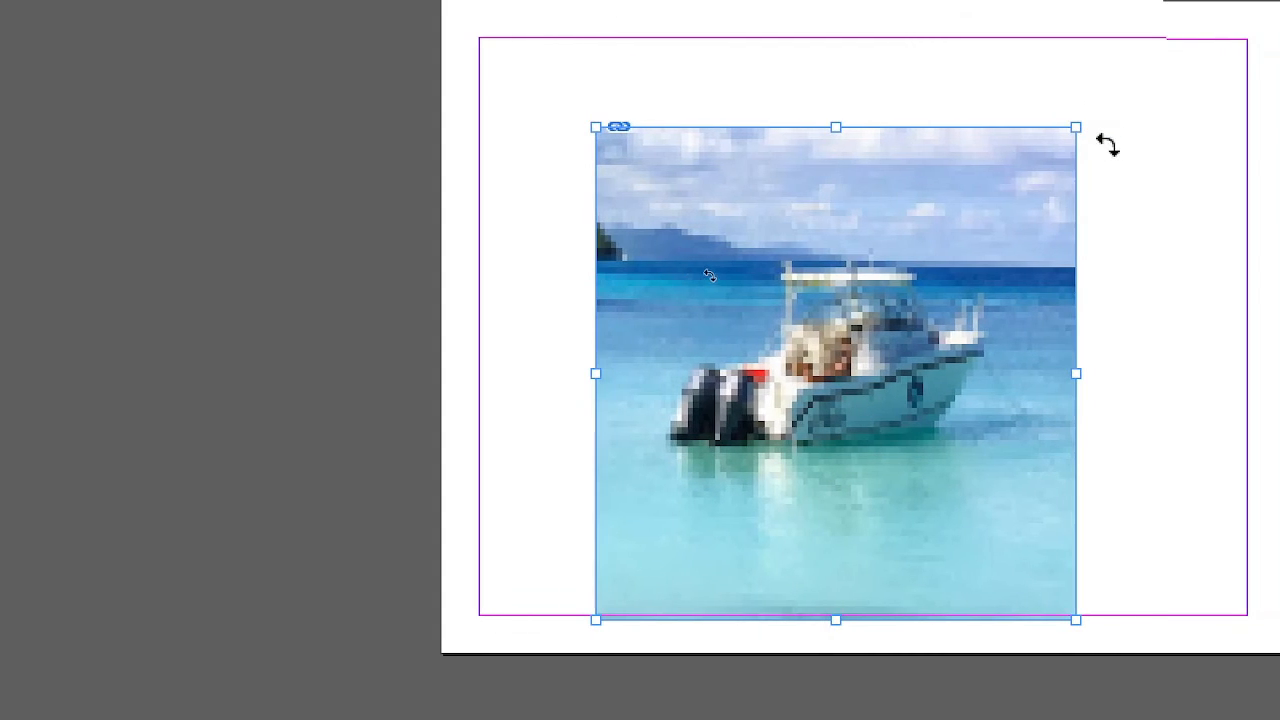
drag(1075, 127, 1120, 90)
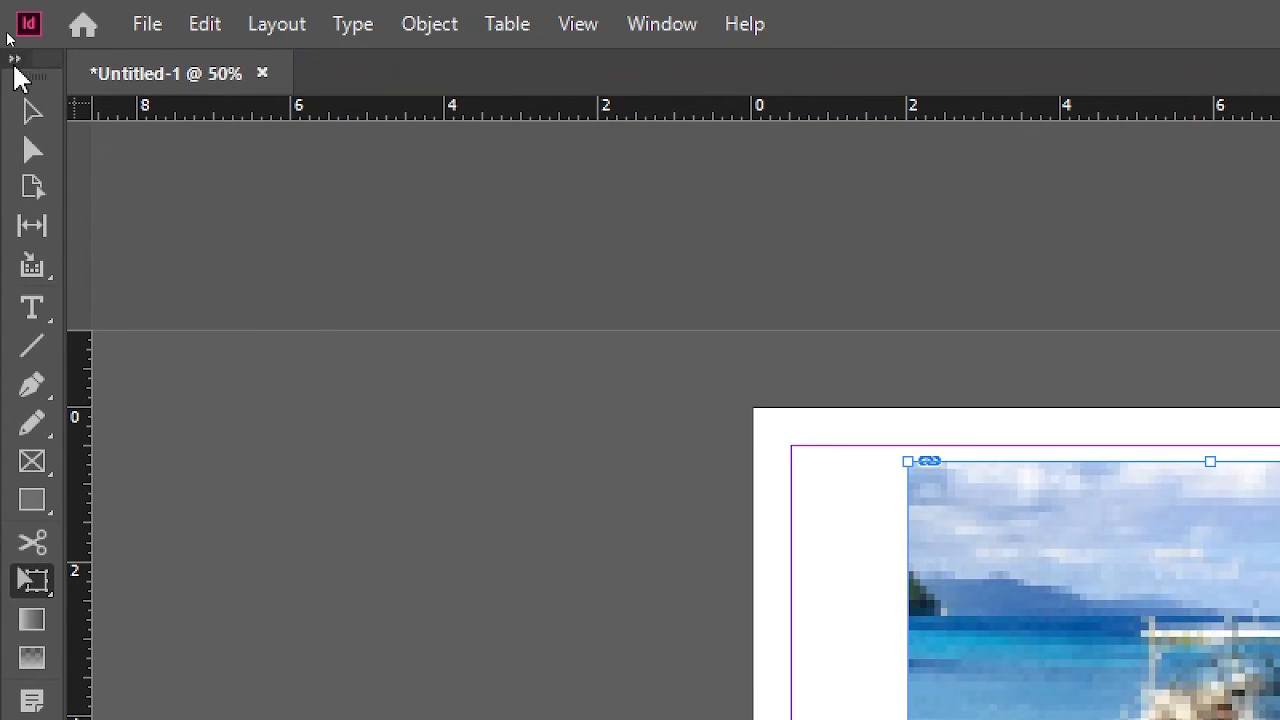
click(14, 60)
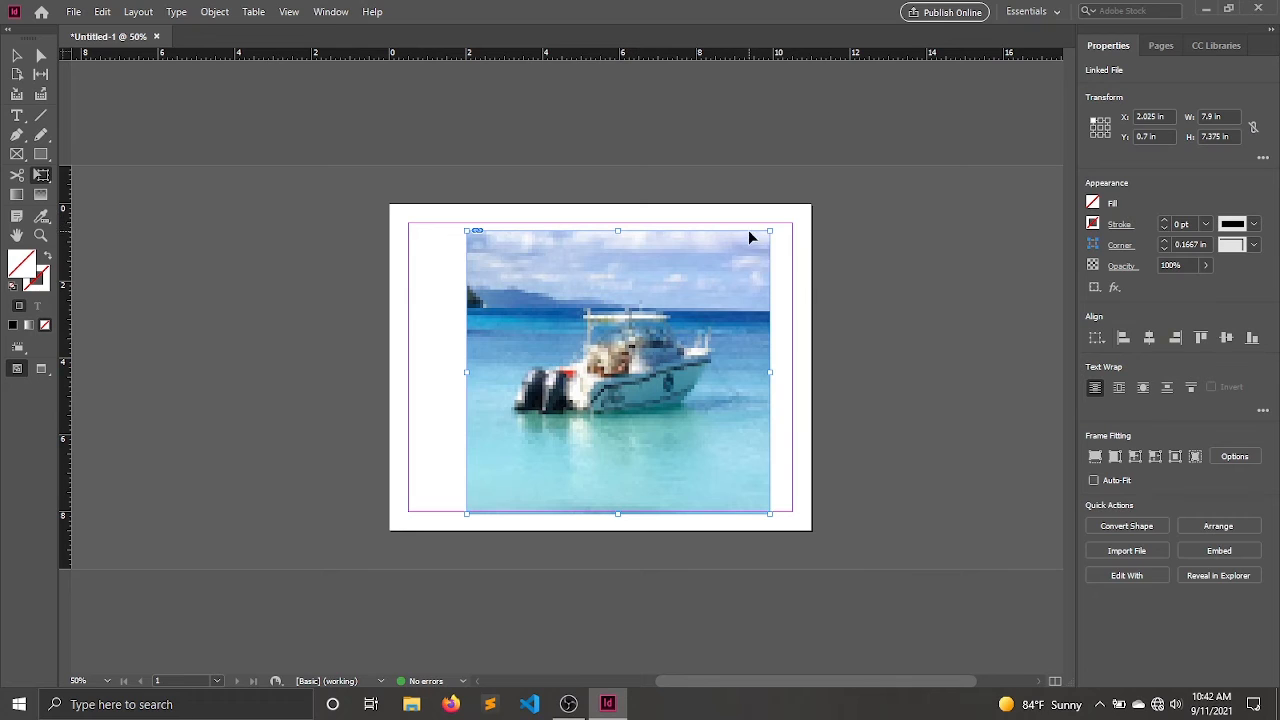
drag(766, 231, 809, 203)
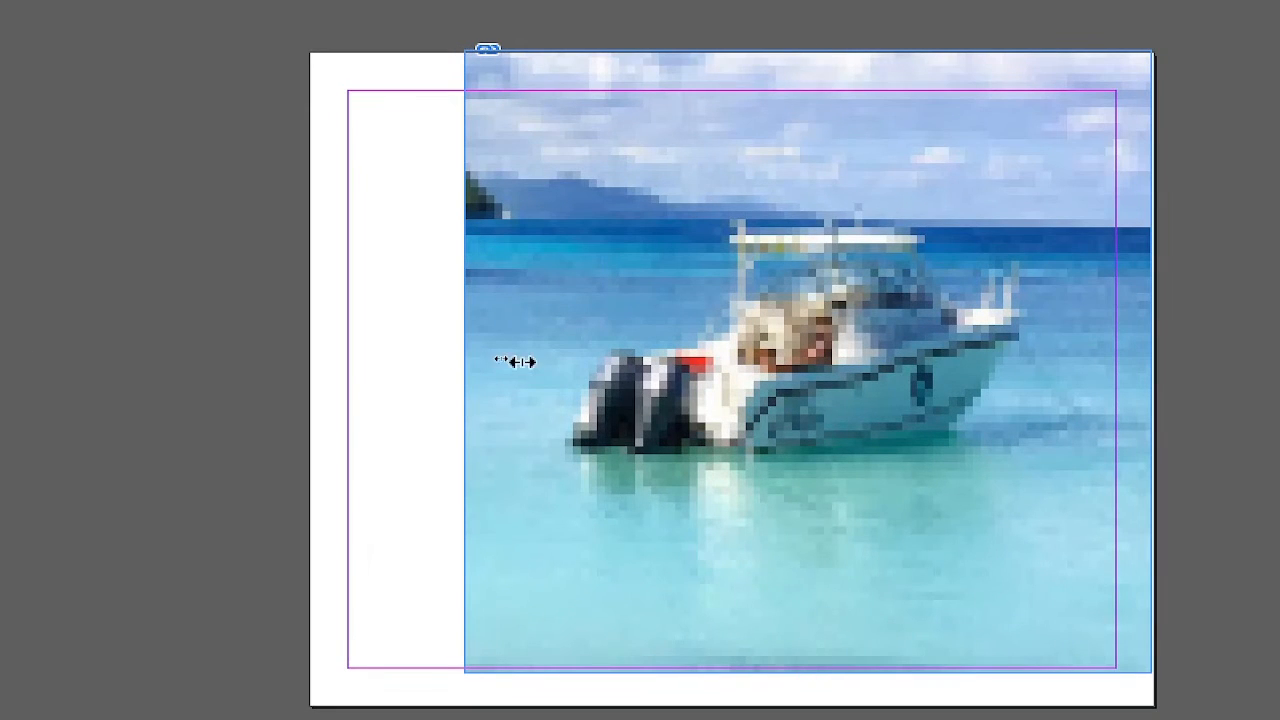
Step: Try distorting the picture by narrowing it from its left side and flattening it from its upper side, undoing each change
drag(517, 362, 634, 361)
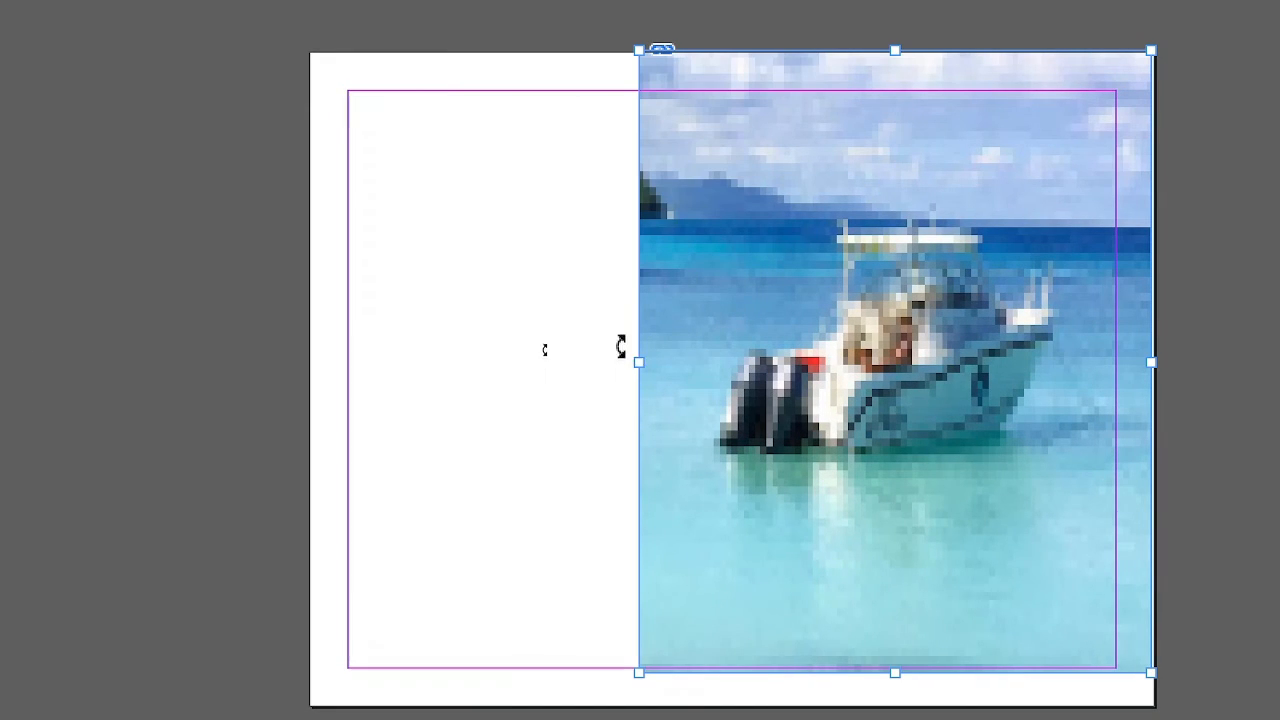
key(ctrl+z)
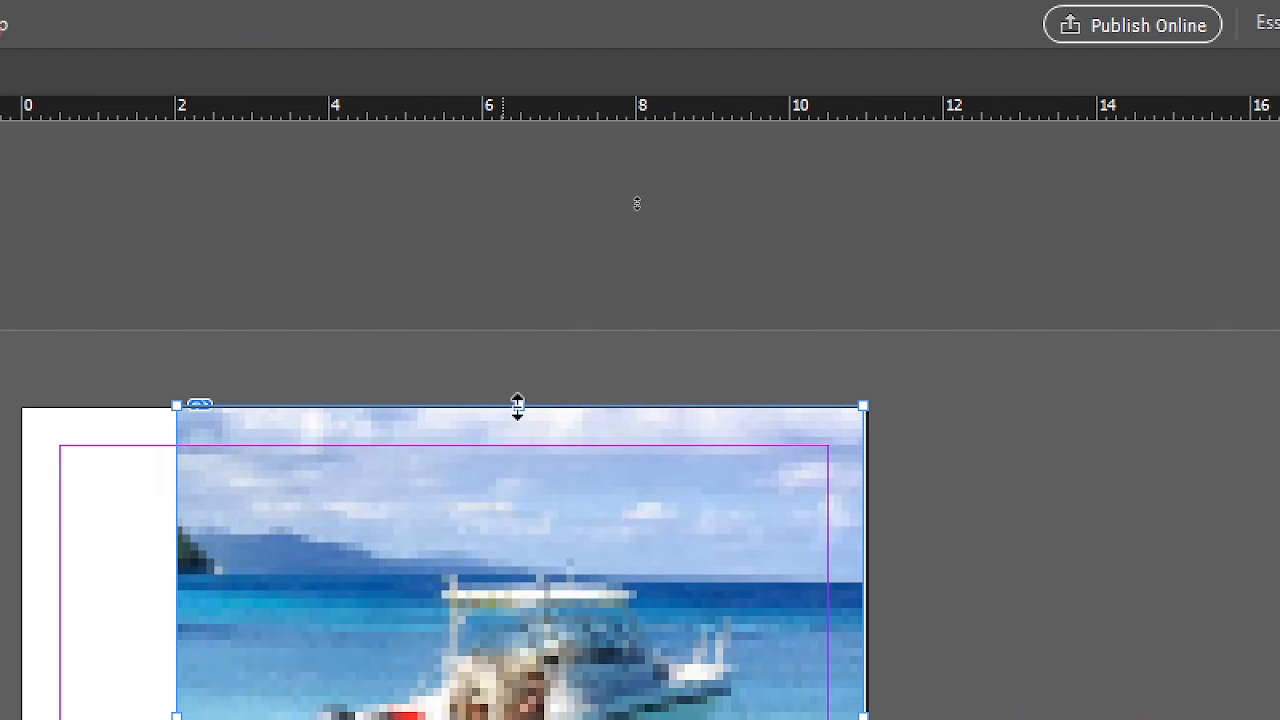
drag(517, 405, 518, 617)
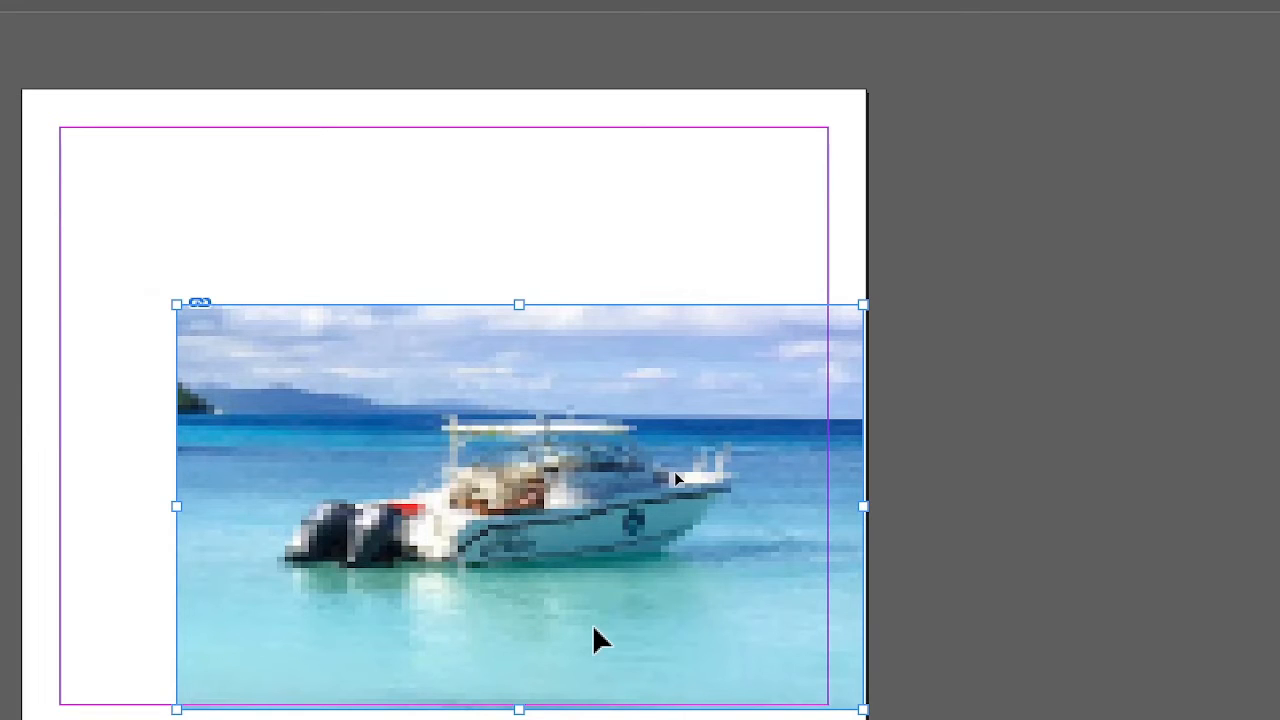
key(ctrl+z)
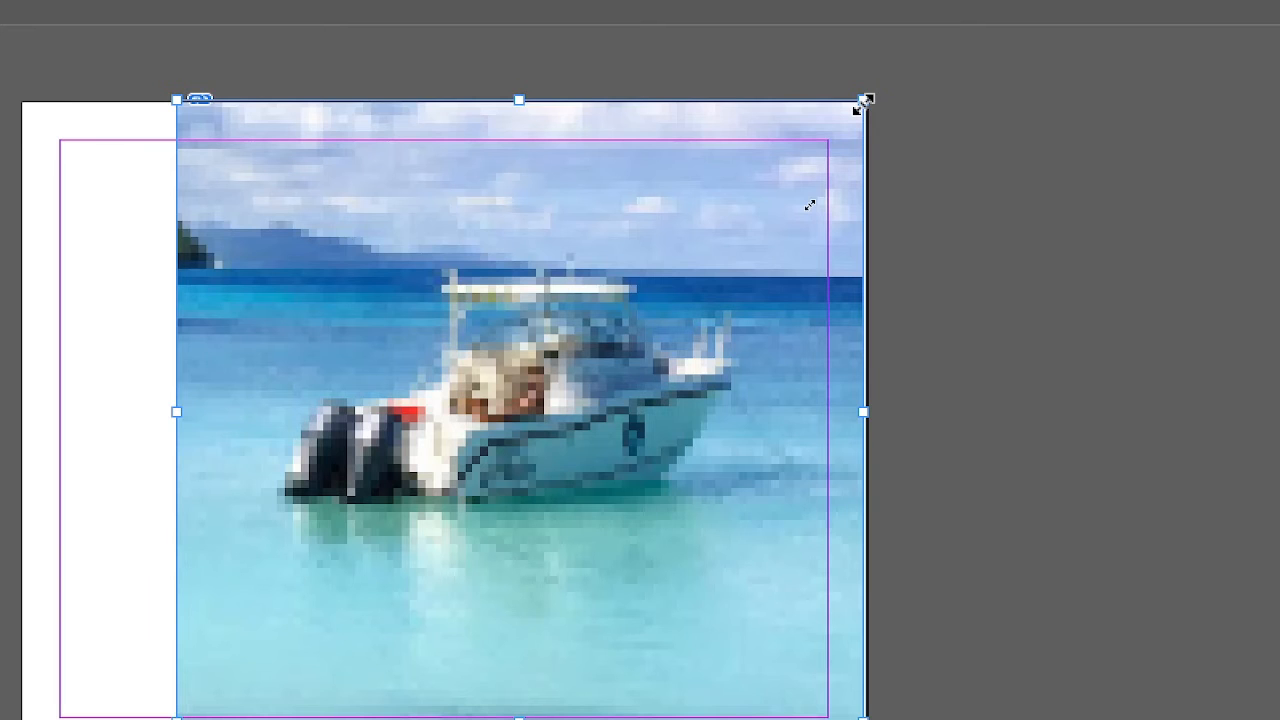
Step: Shrink the frame and its picture from the upper-right corner until that corner sits inside the page margins
drag(864, 102, 776, 218)
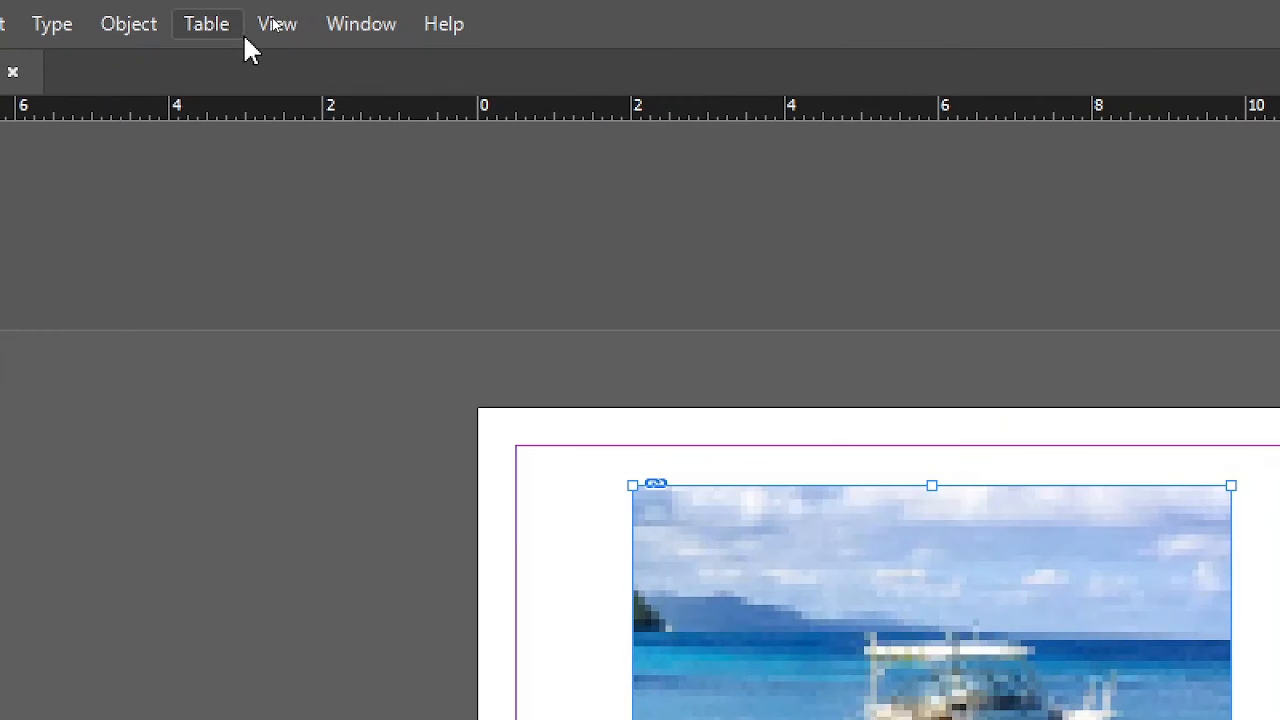
Step: Switch the document's display performance to High Quality Display
click(283, 10)
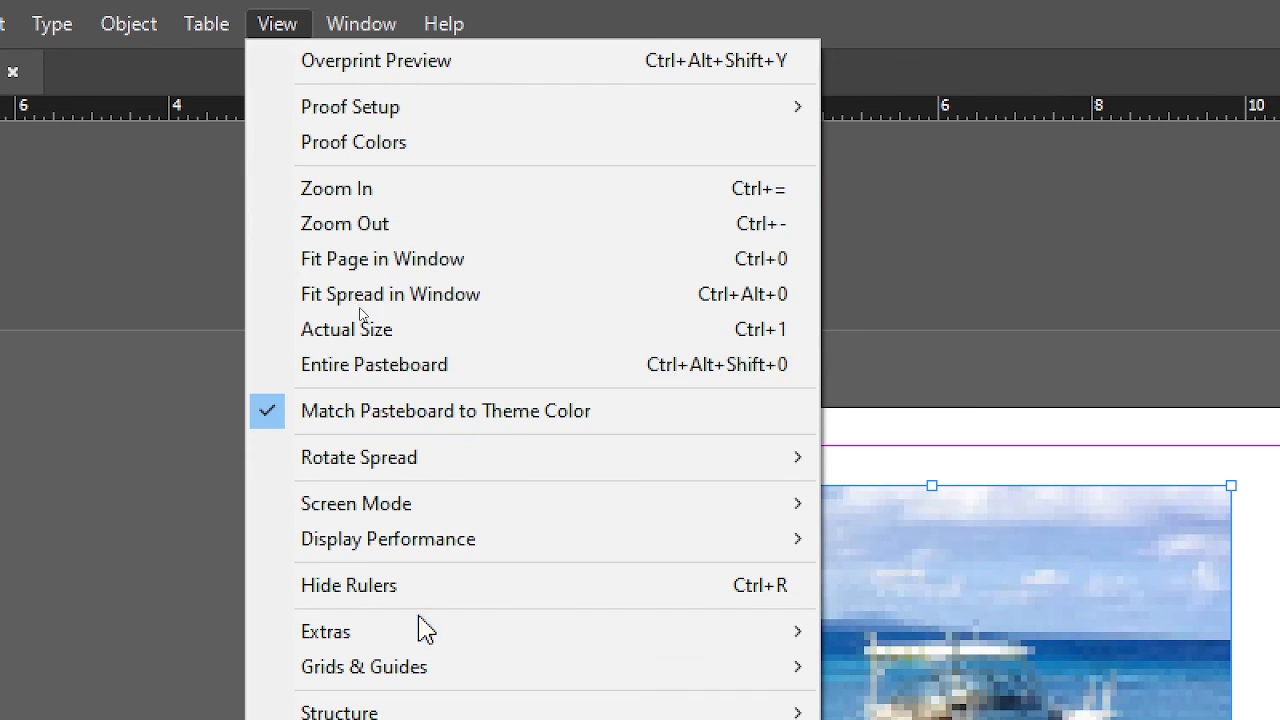
mouse_move(655, 553)
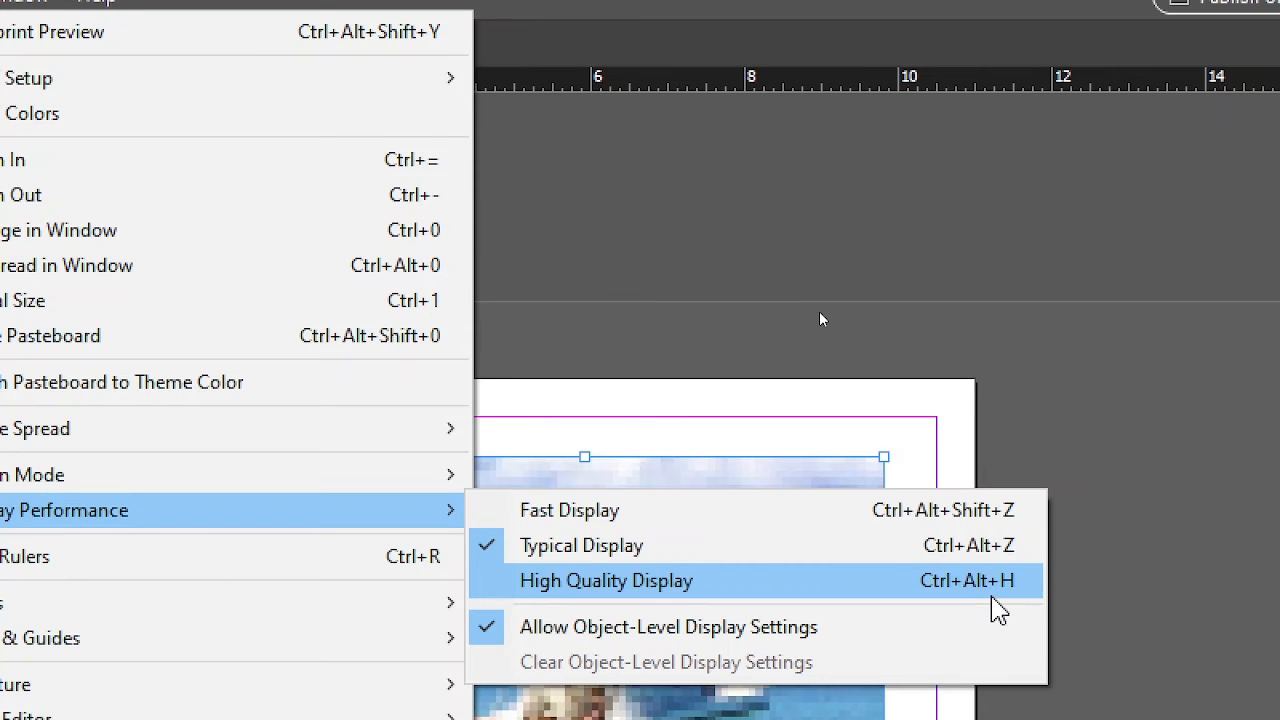
click(996, 608)
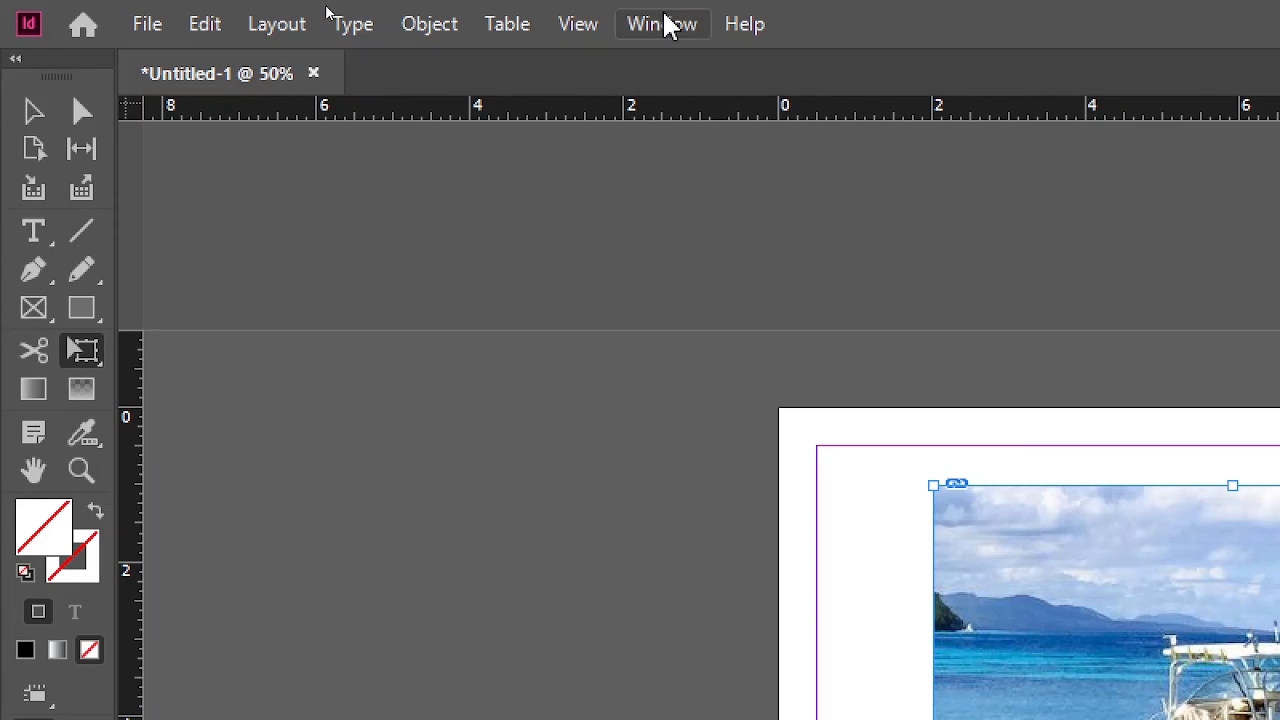
Step: Return the document's display performance to Typical Display
click(575, 25)
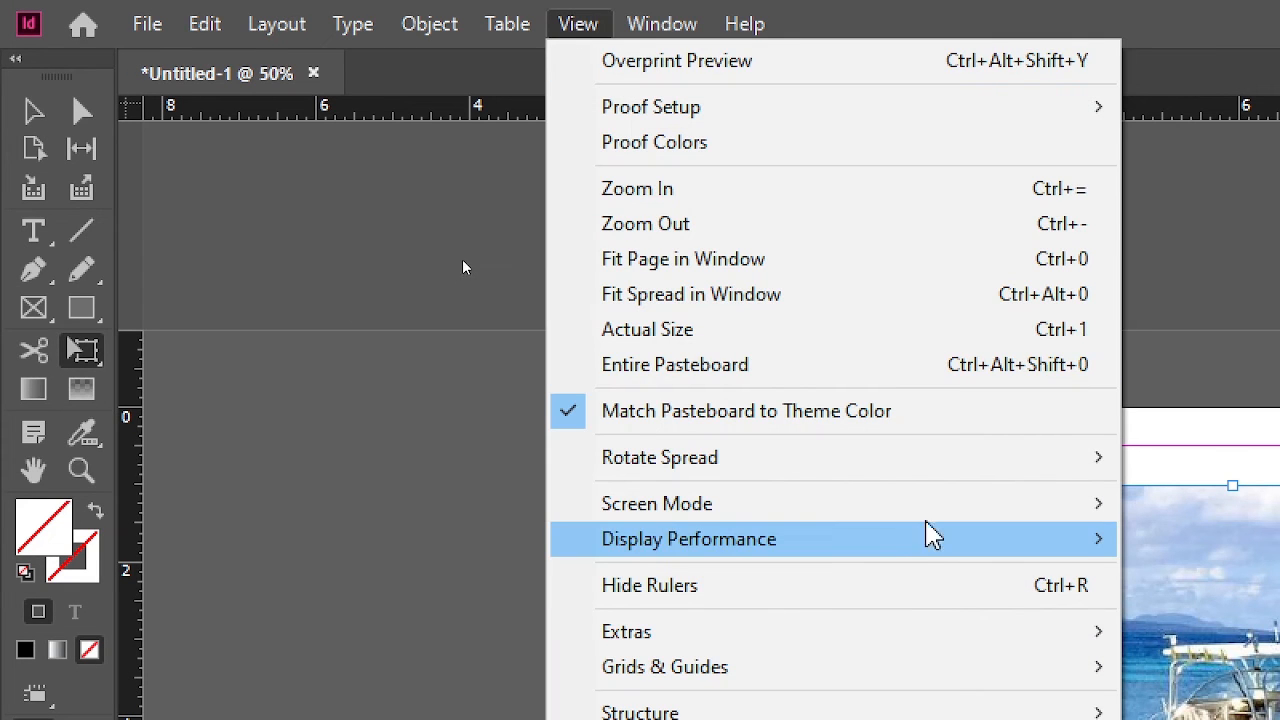
mouse_move(925, 520)
mouse_move(929, 543)
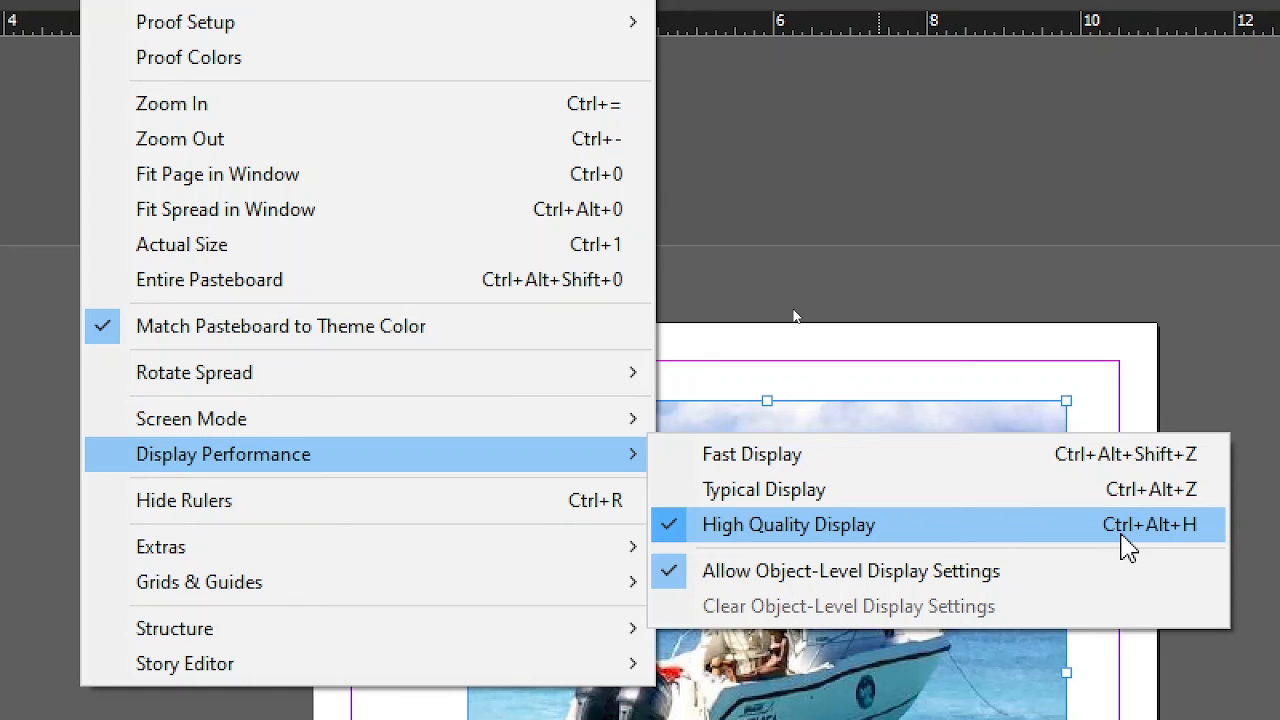
click(791, 495)
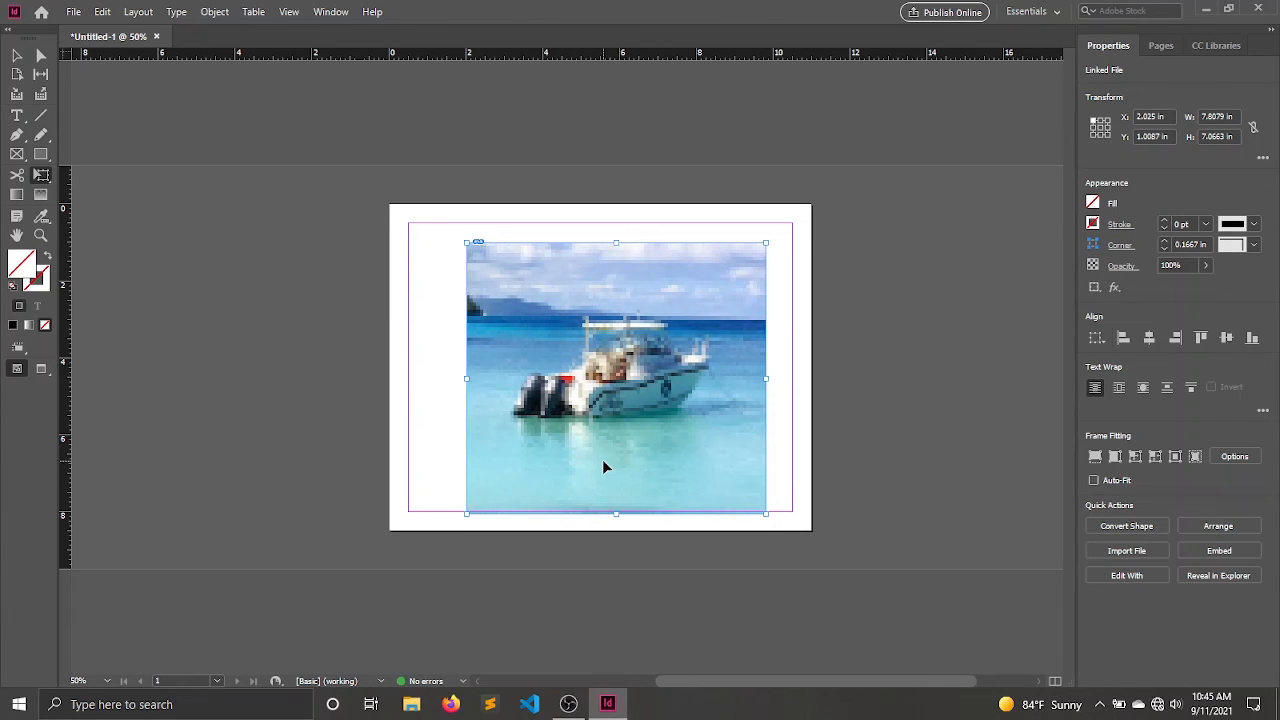
Step: Shift the image frame slightly upward on the page, and try rotating it freely from its upper-right corner before bringing it back upright
drag(669, 298, 666, 291)
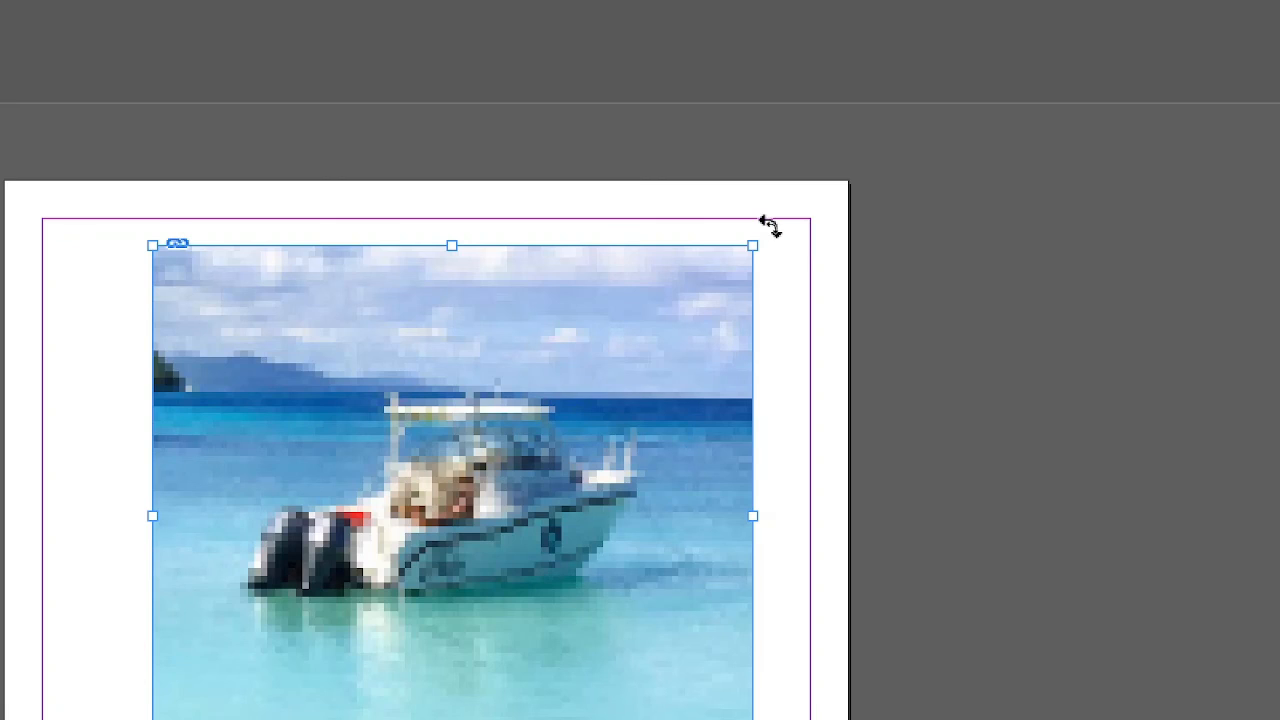
drag(768, 223, 708, 719)
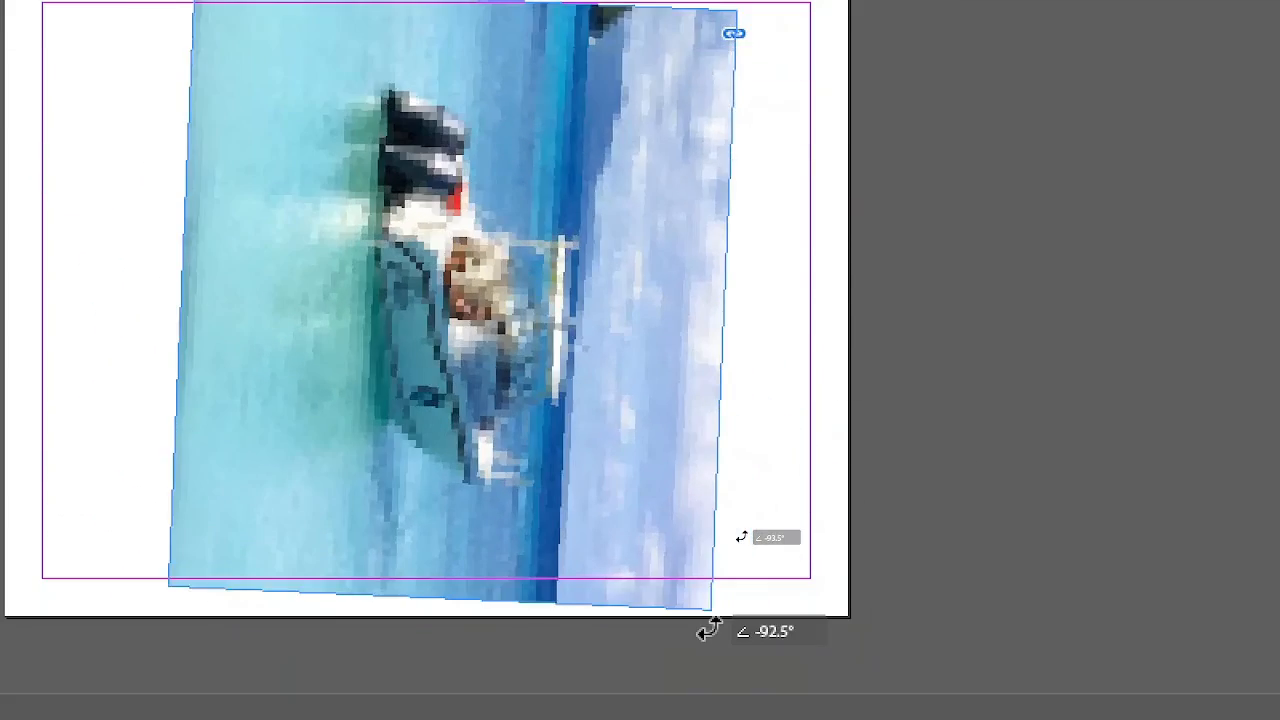
drag(708, 630, 836, 0)
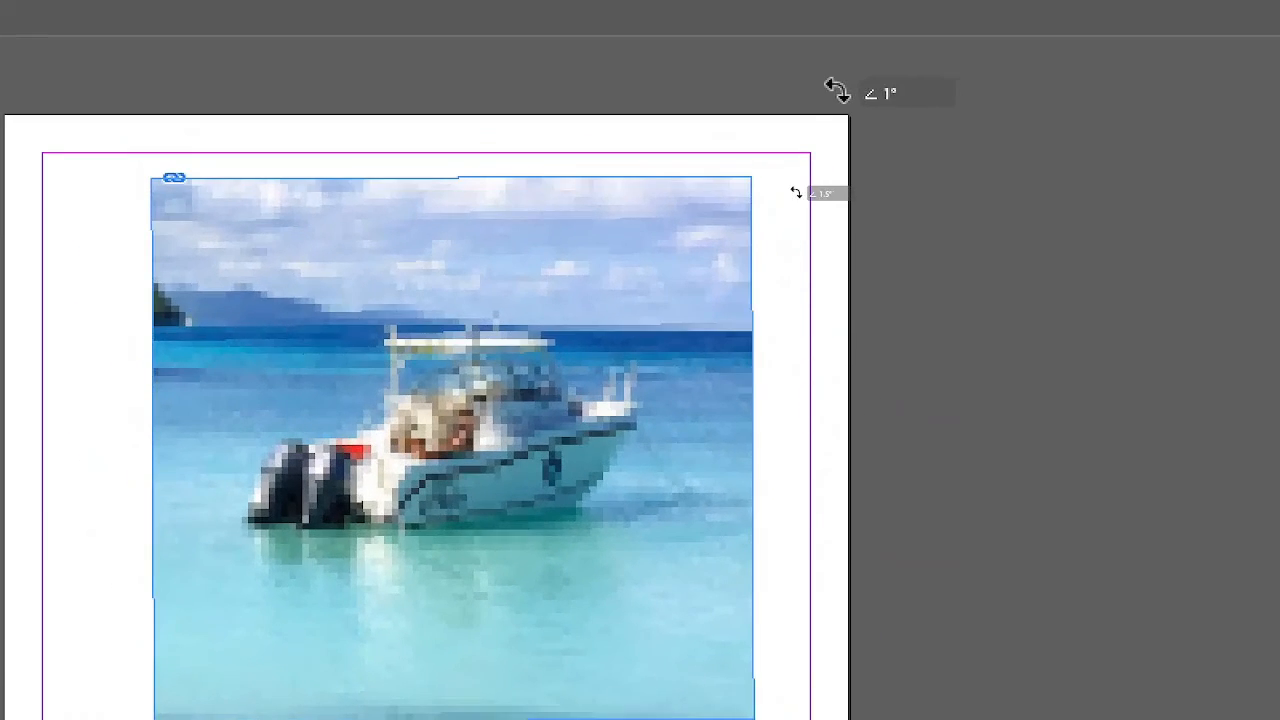
drag(836, 90, 806, 89)
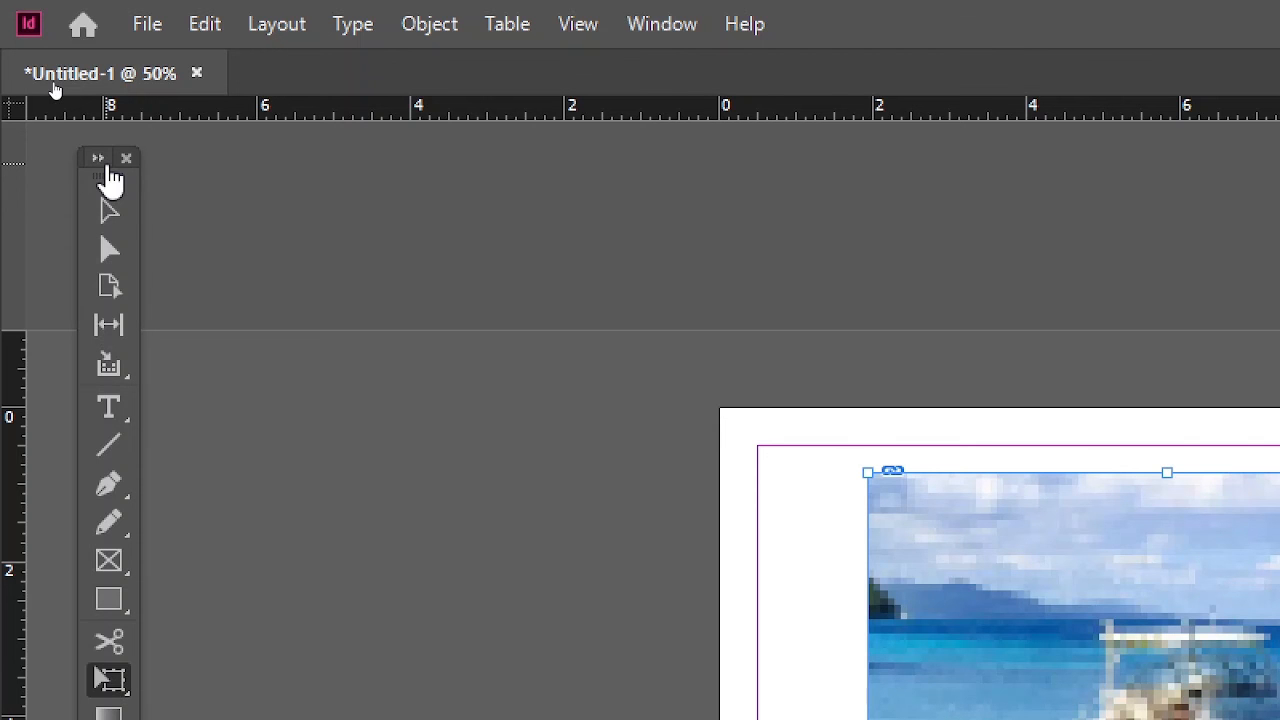
Step: Close the floating Tools panel and bring it back on screen
click(126, 160)
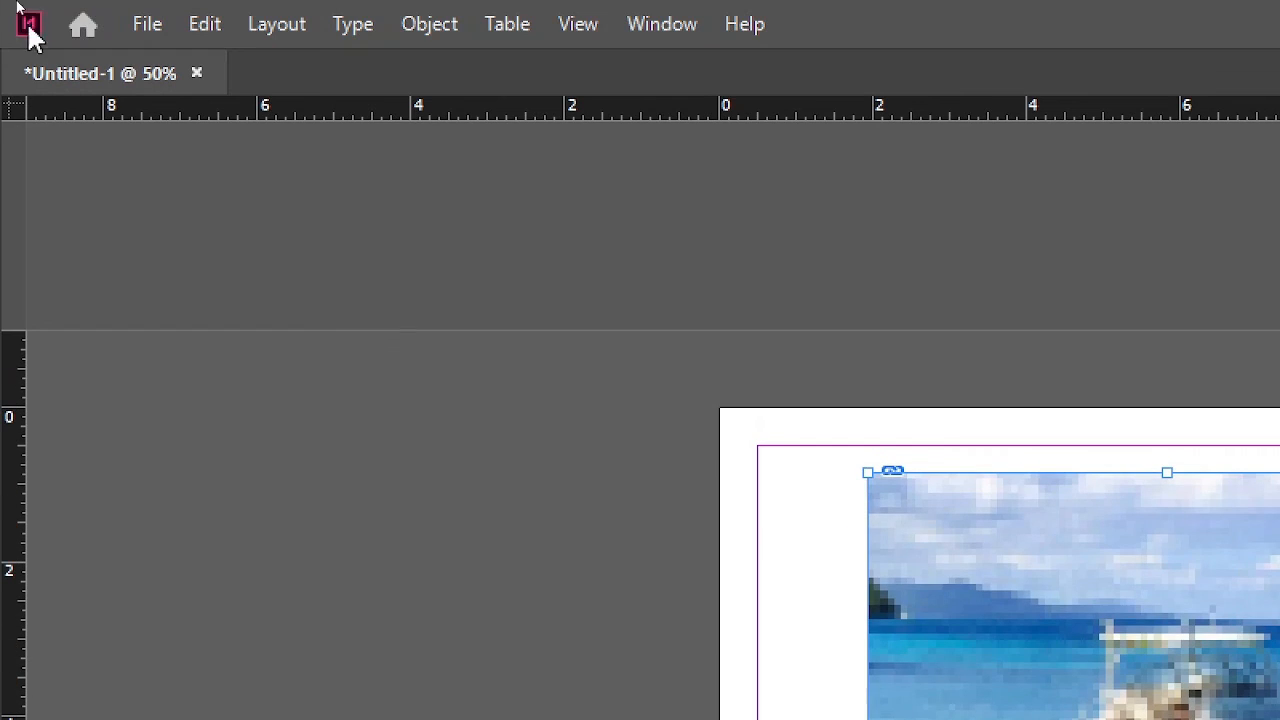
click(660, 22)
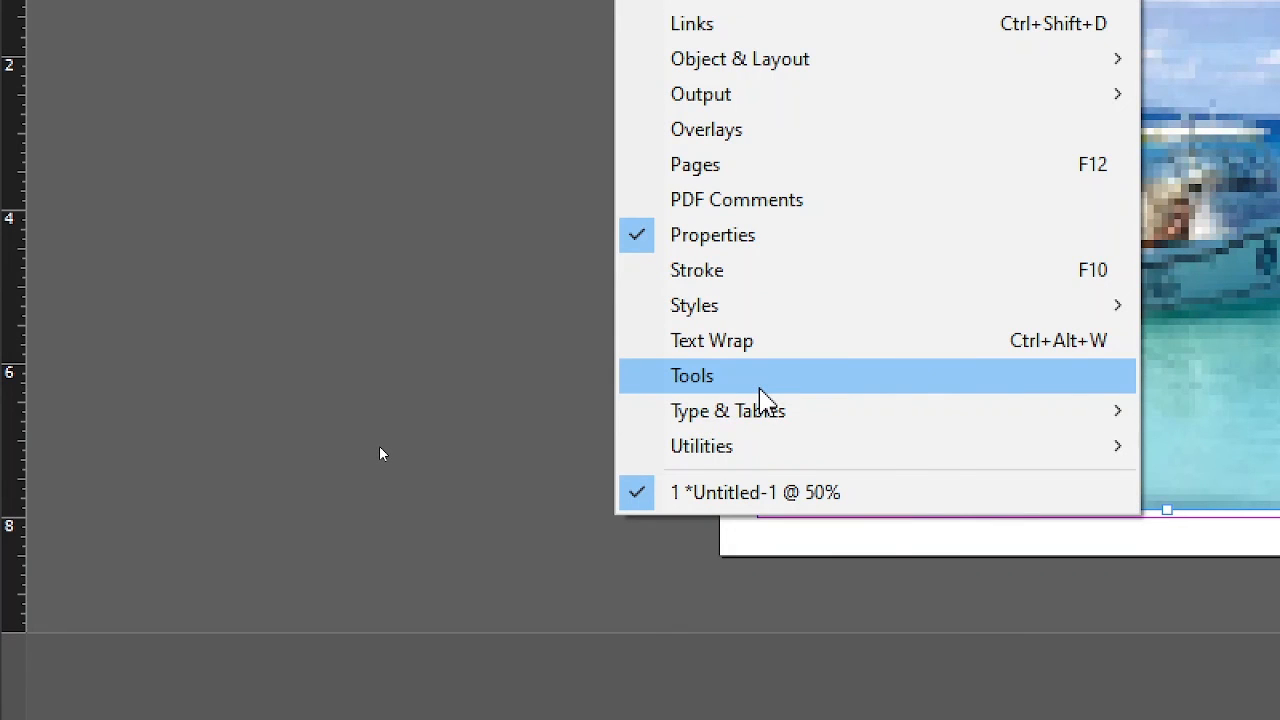
click(762, 377)
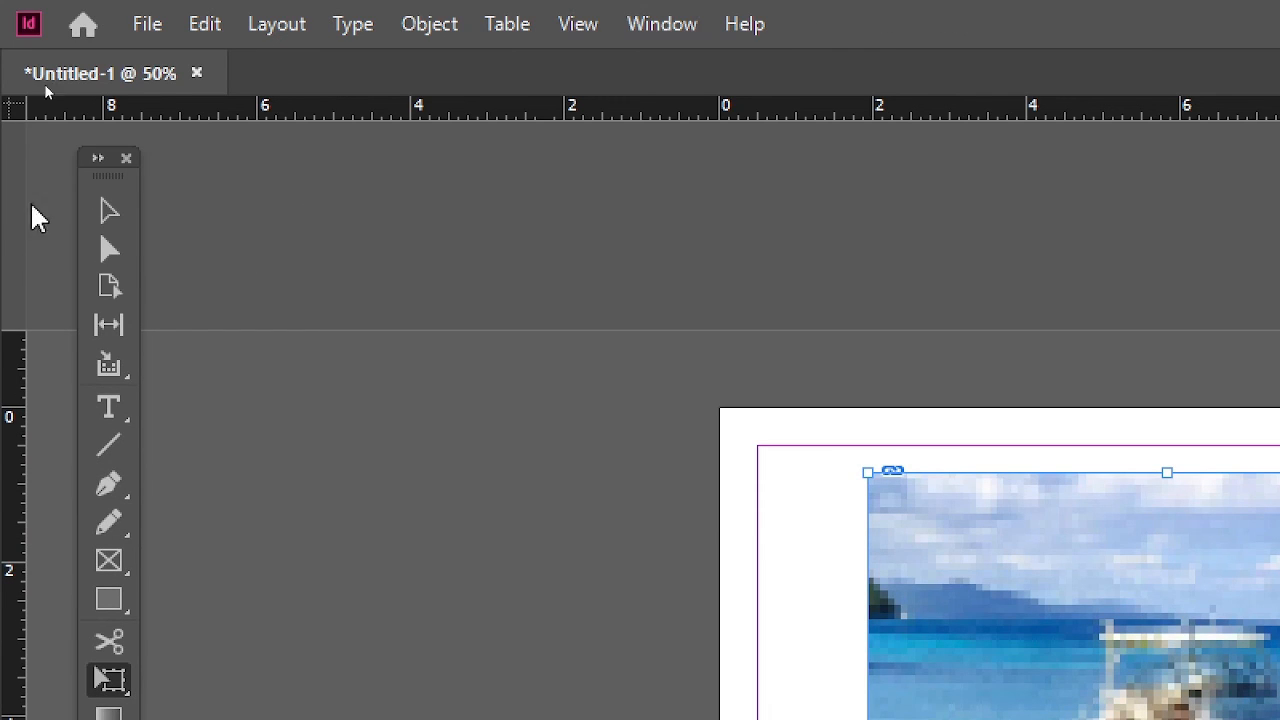
Step: Change the floating Tools panel to a single row and on to two columns, and dock it beside the document
click(96, 160)
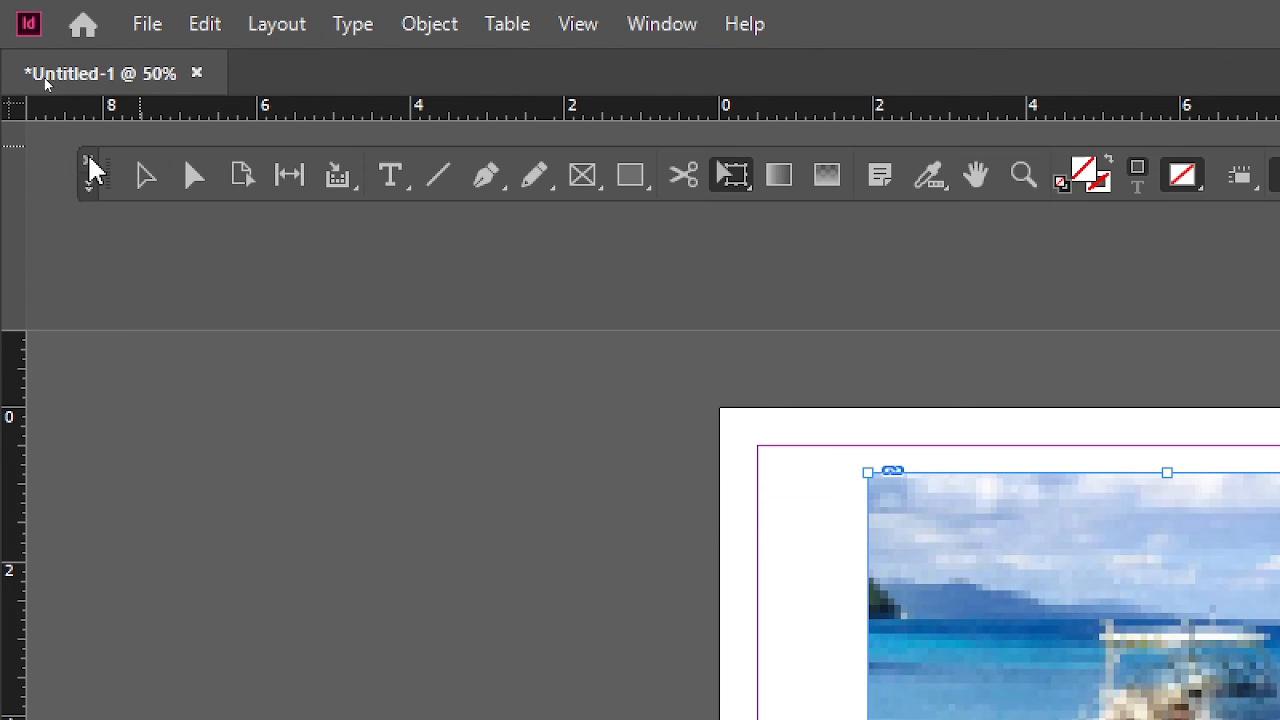
click(87, 185)
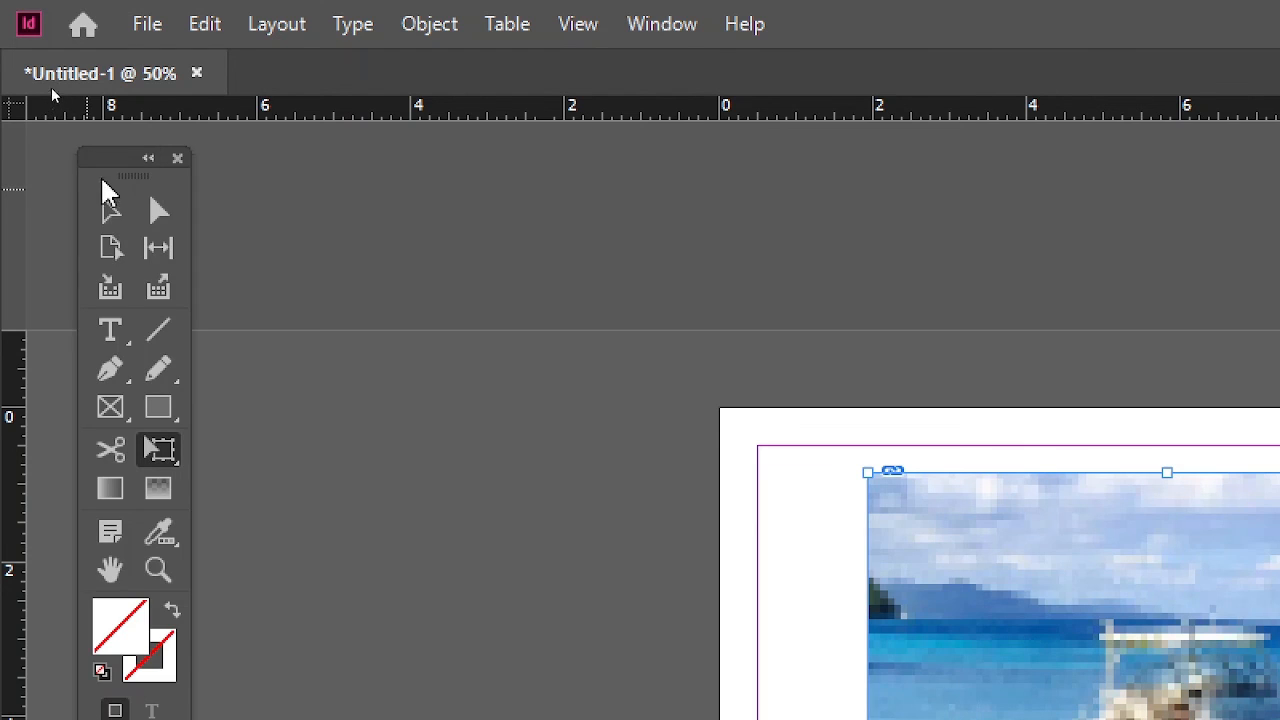
drag(116, 158, 12, 140)
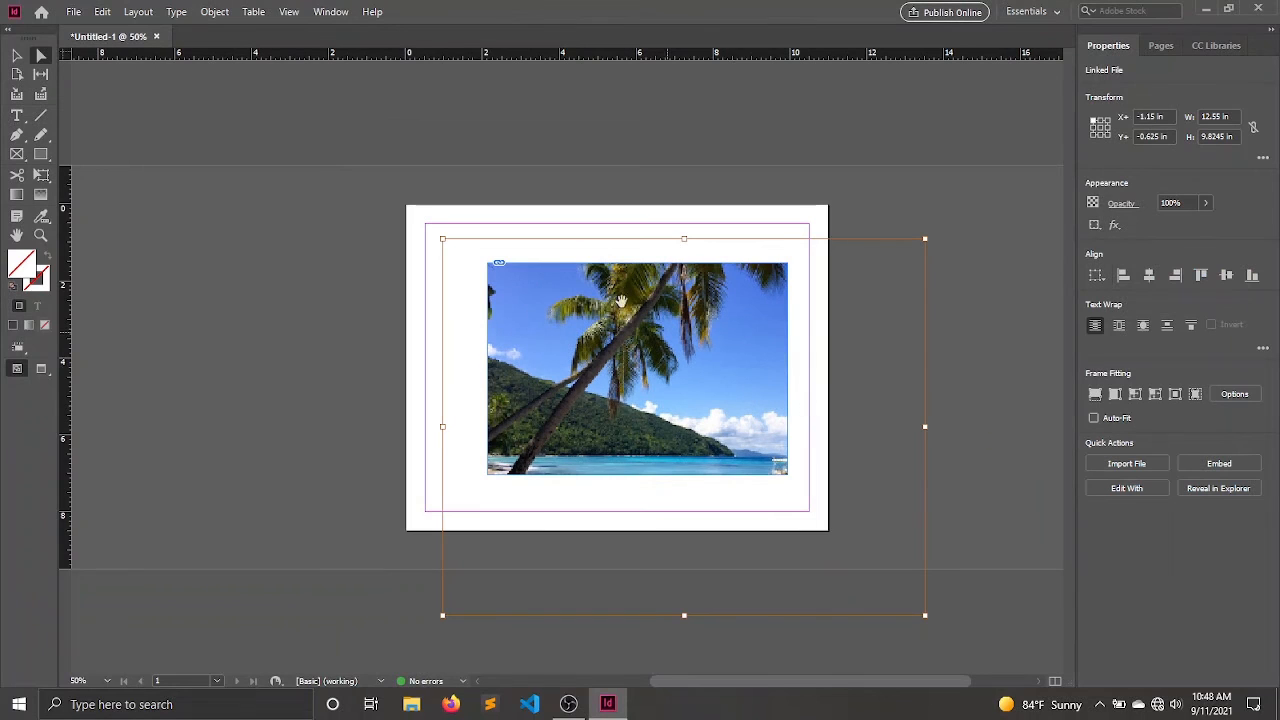
Step: Begin saving the document under a new name, entering imaj-id-01 as the file name
click(73, 12)
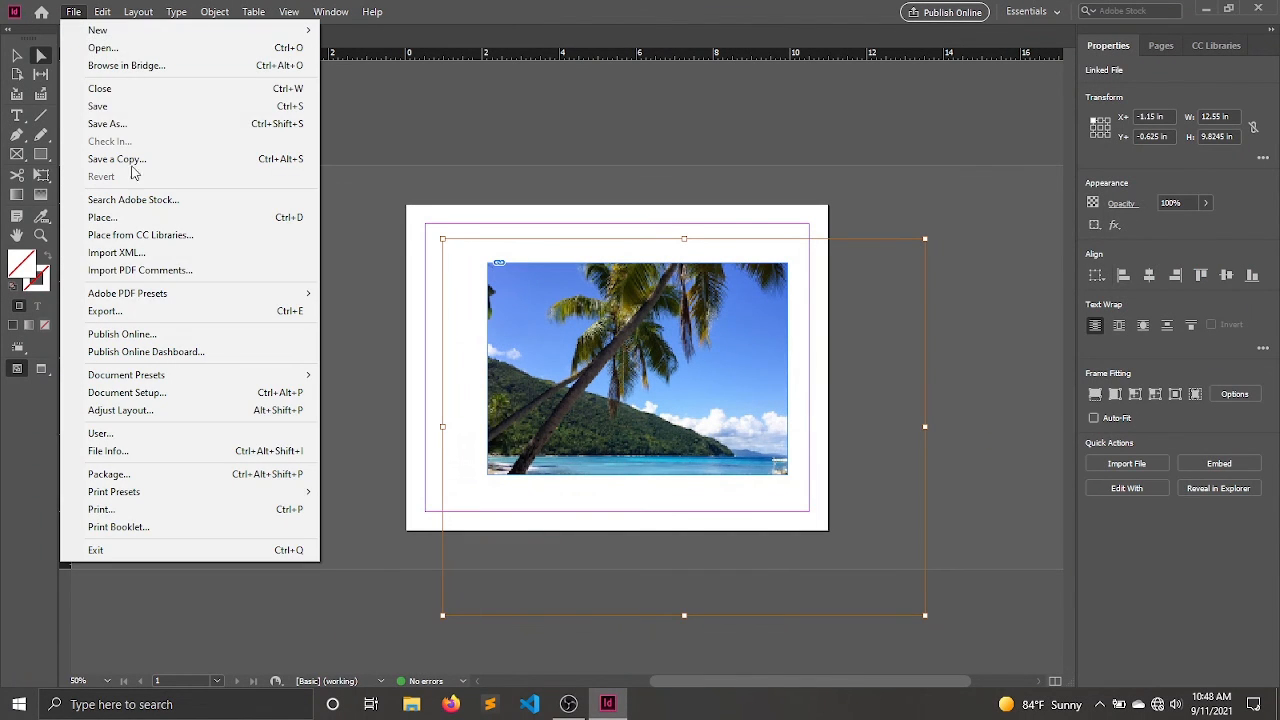
click(120, 125)
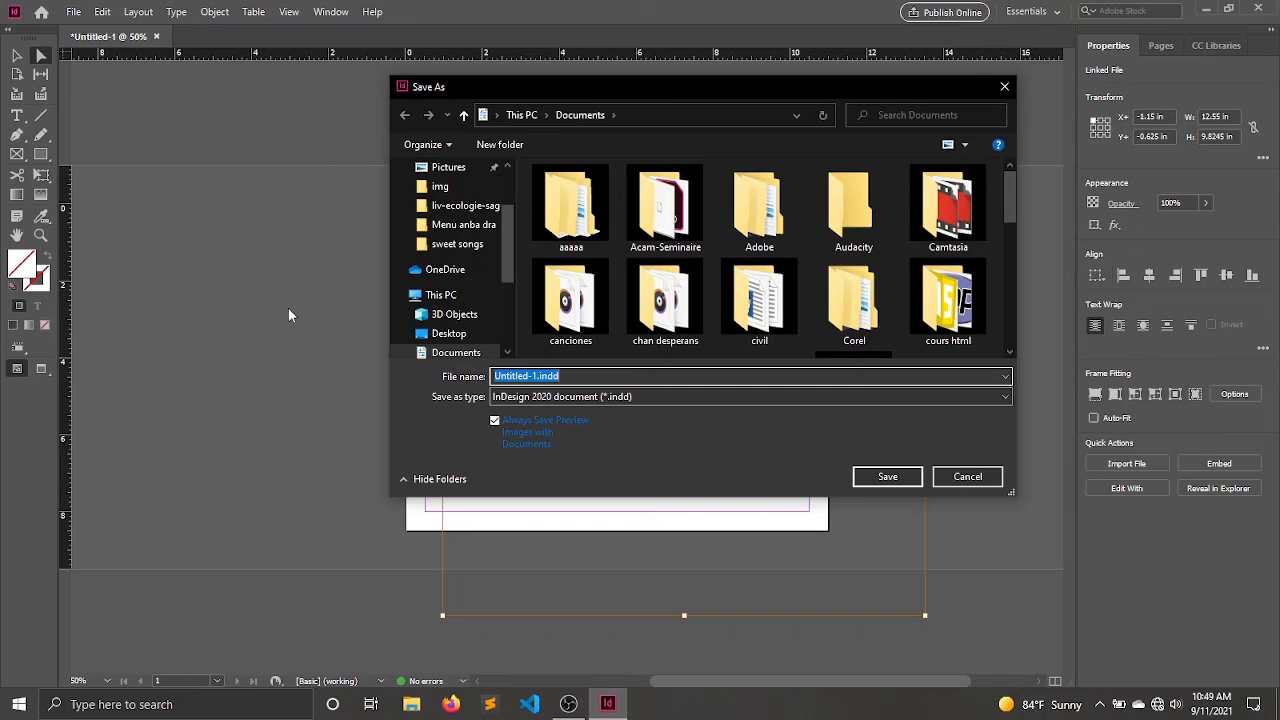
text(imaj0)
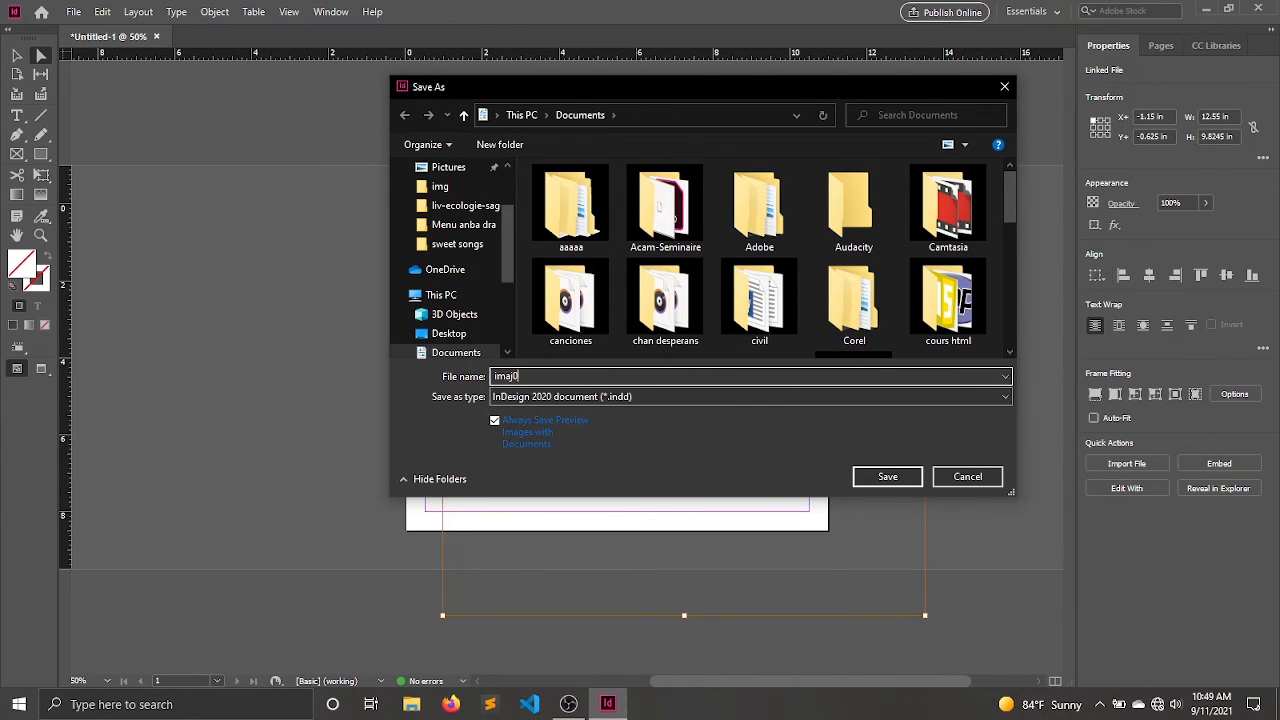
key(BackSpace)
text(-id-01)
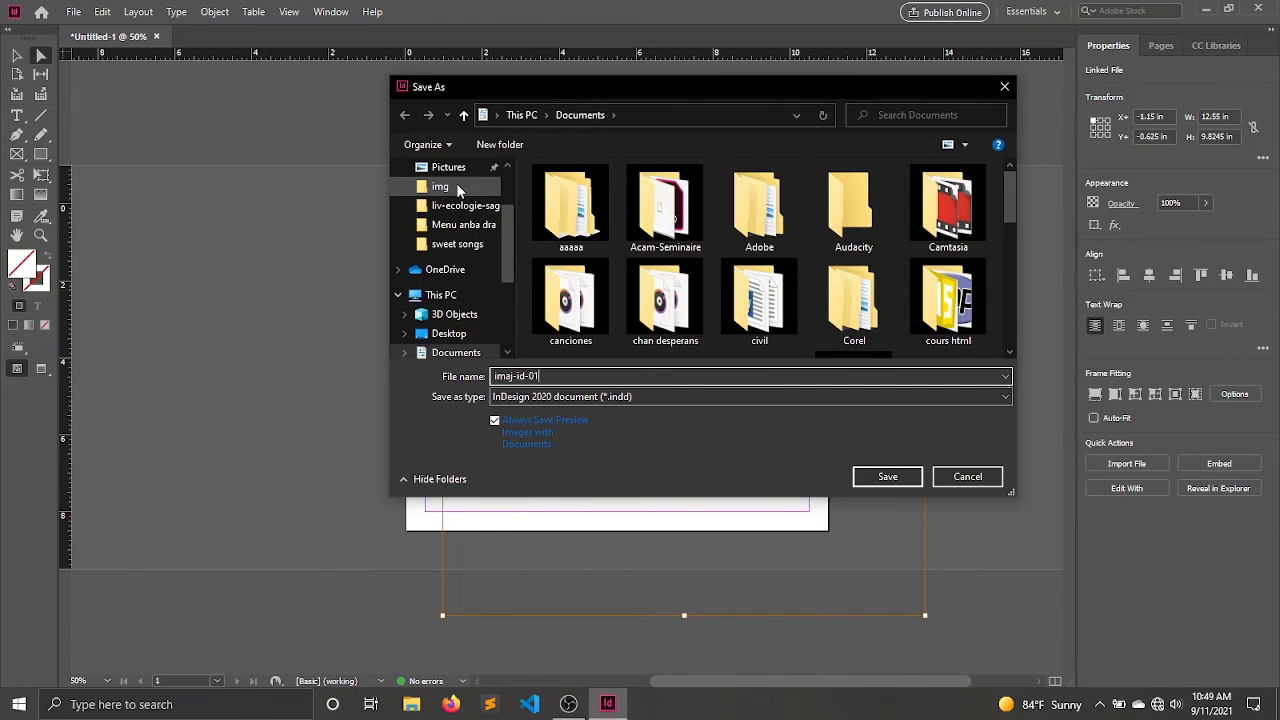
Step: Create a folder named id-session2 inside Documents and save the InDesign document in it
click(521, 144)
text(id)
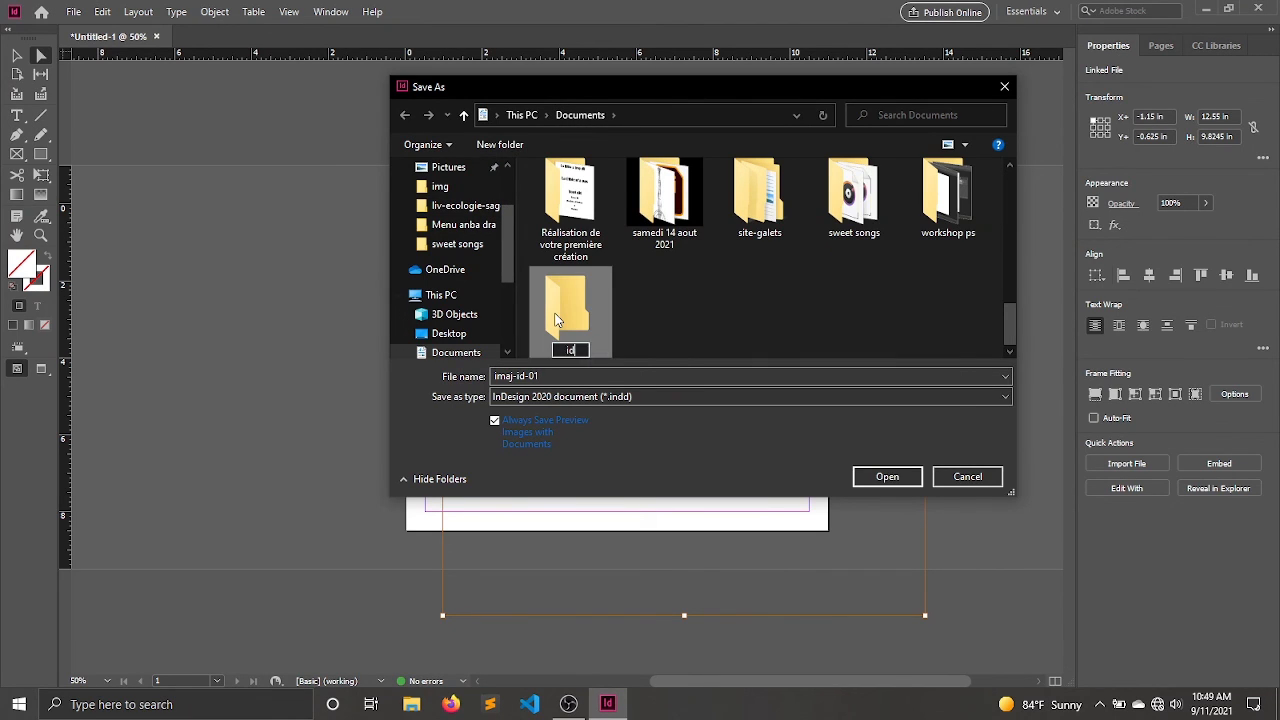
text(-session2)
double_click(557, 319)
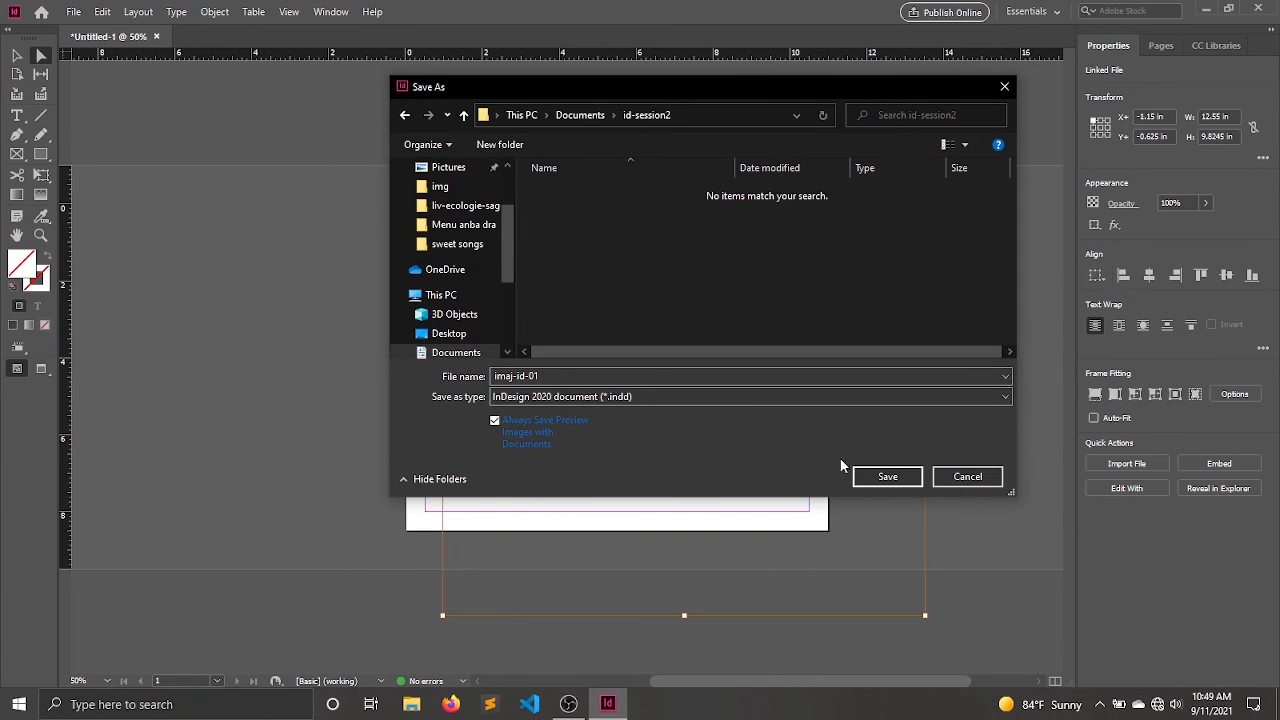
click(866, 476)
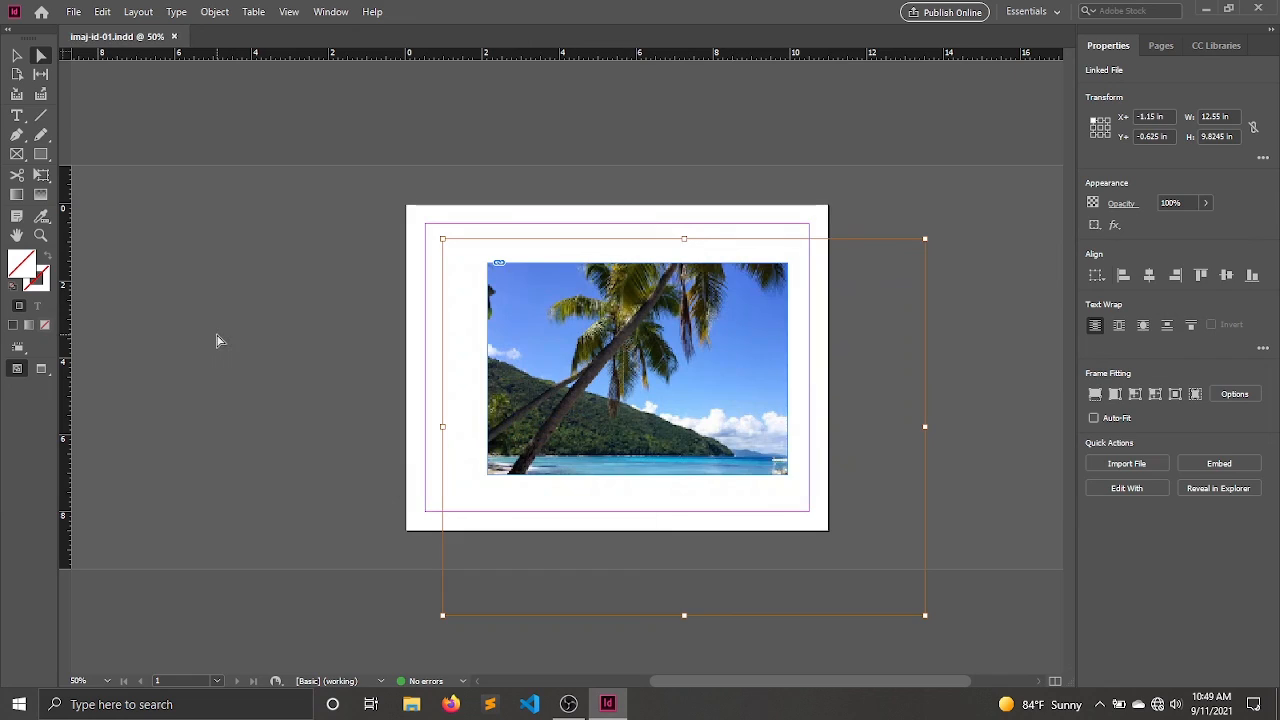